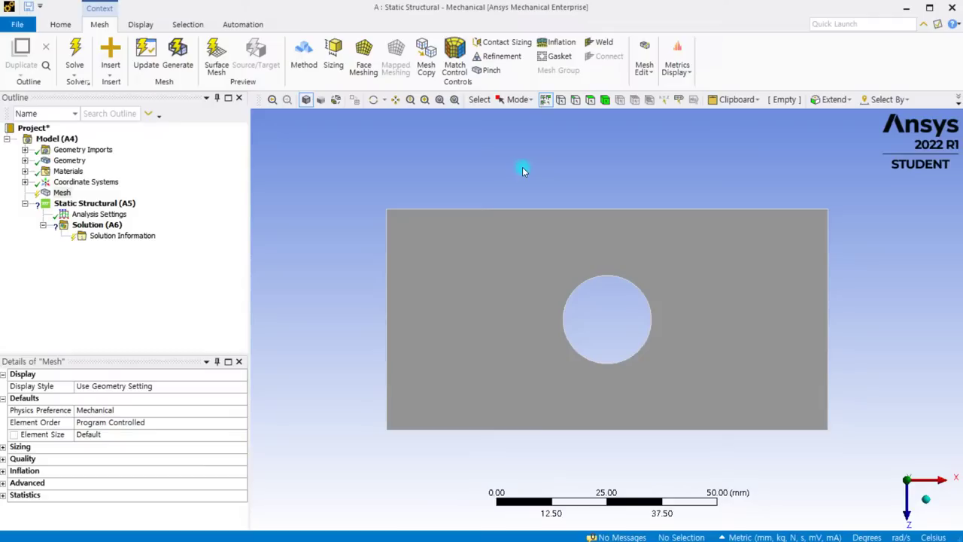
# Switch to the photo viewer, read the handwritten notes on result convergence and mesh refinement, and return to the structural model
pyautogui.hotkey('alt', 'Tab')
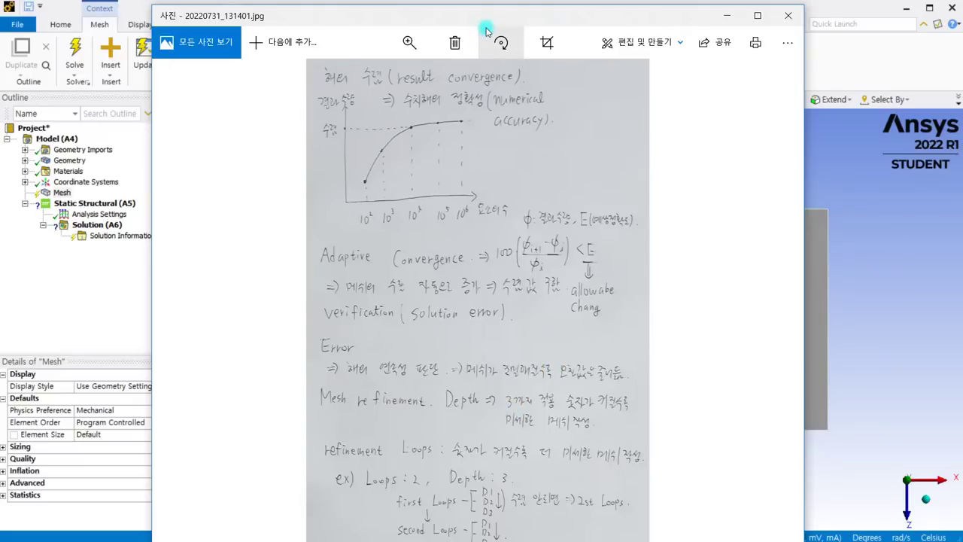
pyautogui.moveTo(488, 24); pyautogui.dragTo(486, 17)
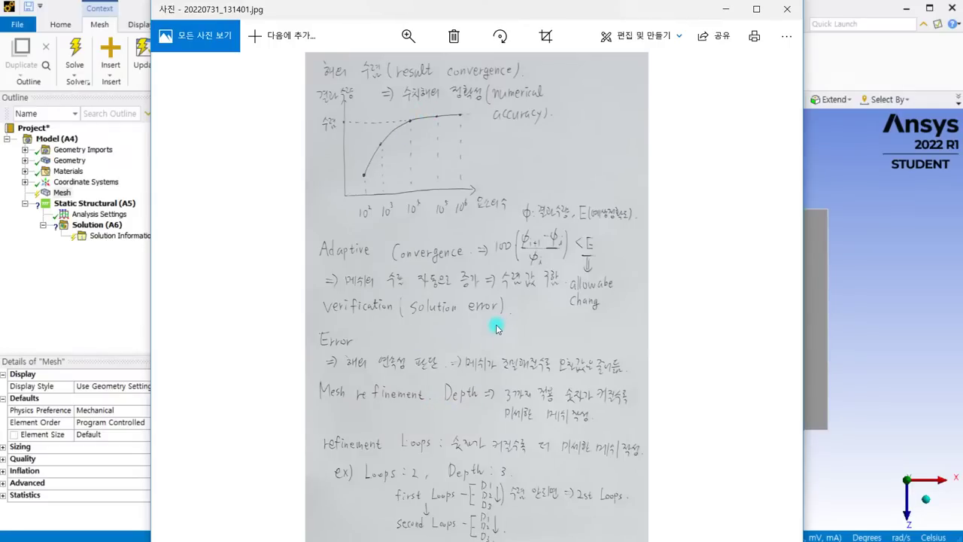
pyautogui.click(830, 228)
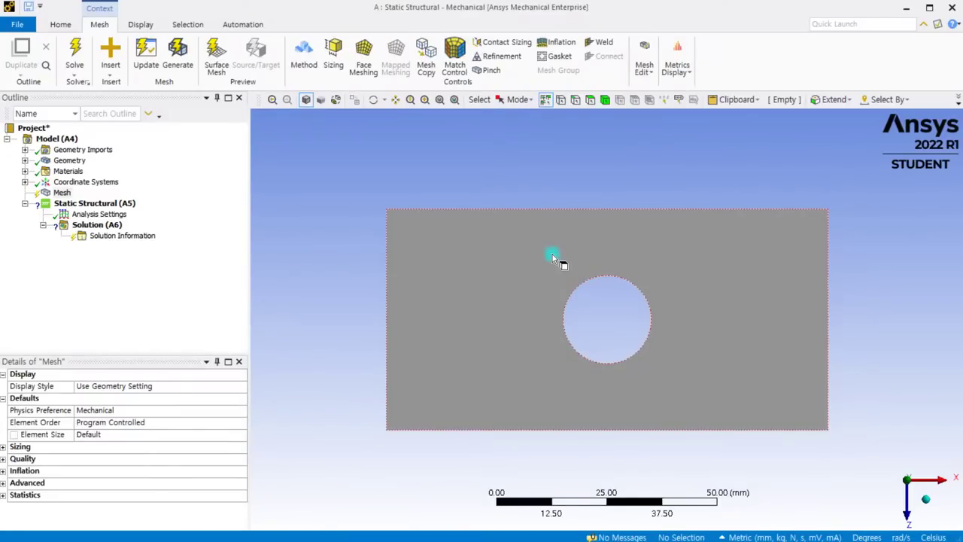
# Generate the mesh of the plate with the central hole using the default mesh settings
pyautogui.moveTo(510, 364); pyautogui.dragTo(449, 259, button='middle')
pyautogui.moveTo(516, 353)
pyautogui.mouseDown(button='middle')
pyautogui.moveTo(507, 369)
pyautogui.moveTo(522, 369)
pyautogui.mouseUp(button='middle')
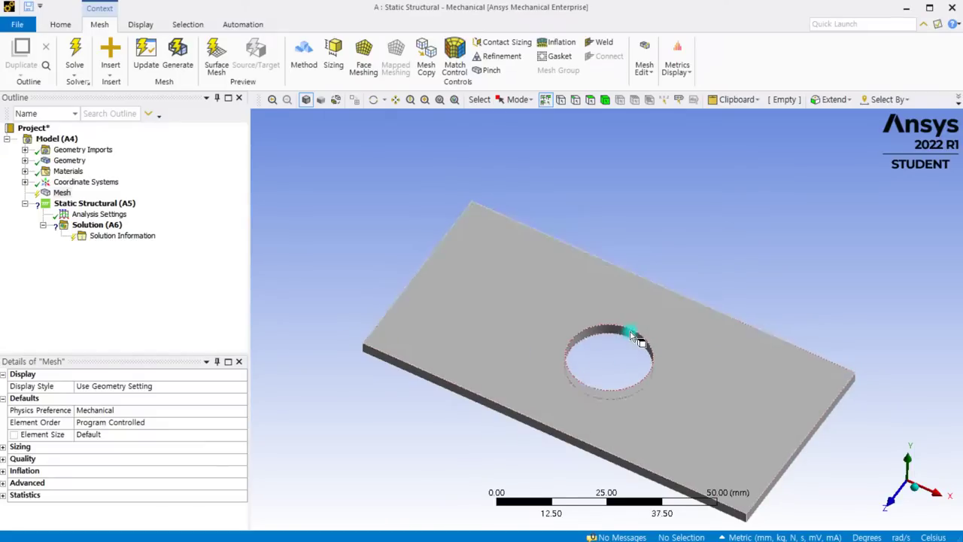
pyautogui.moveTo(422, 264); pyautogui.dragTo(407, 310, button='middle')
pyautogui.moveTo(777, 398); pyautogui.dragTo(756, 370, button='middle')
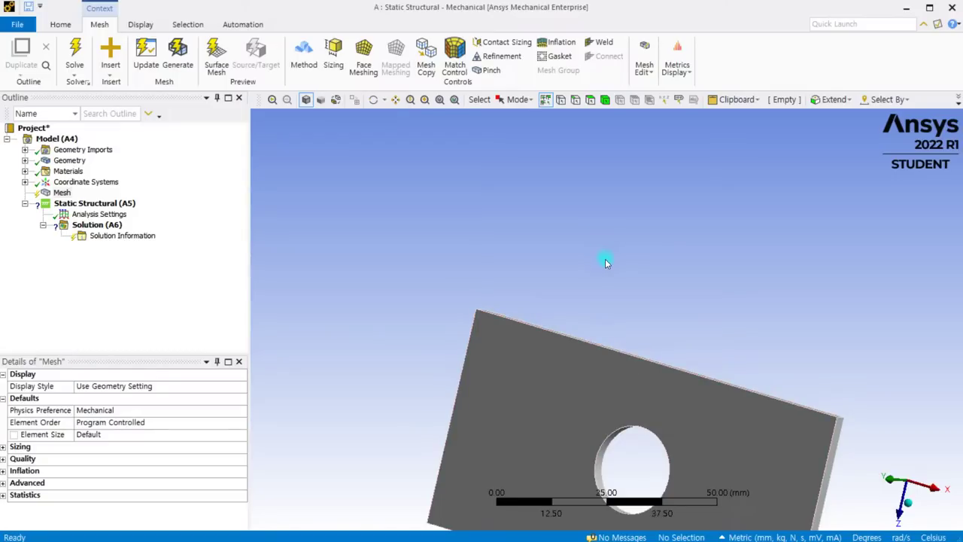
pyautogui.keyDown('ctrl'); pyautogui.moveTo(607, 261); pyautogui.dragTo(552, 136, button='middle'); pyautogui.keyUp('ctrl')
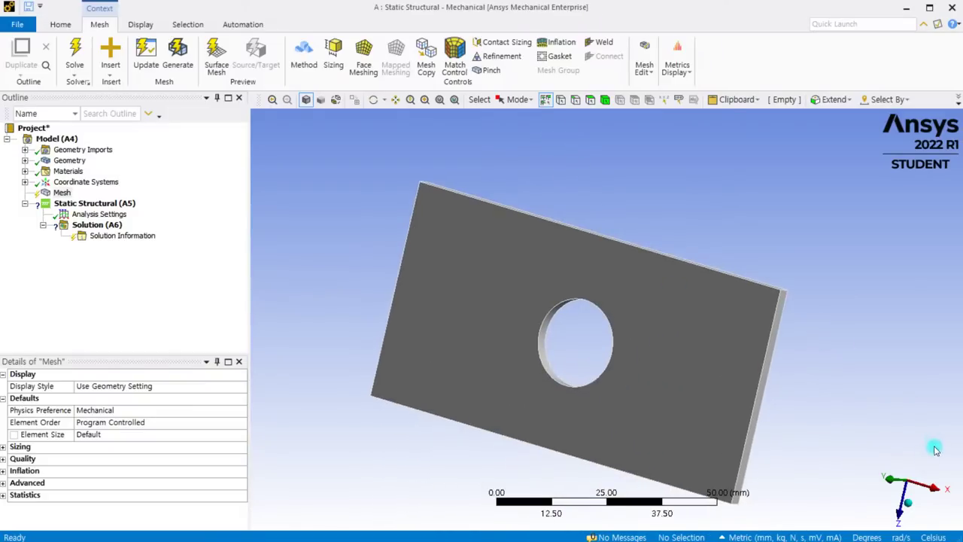
pyautogui.click(890, 479)
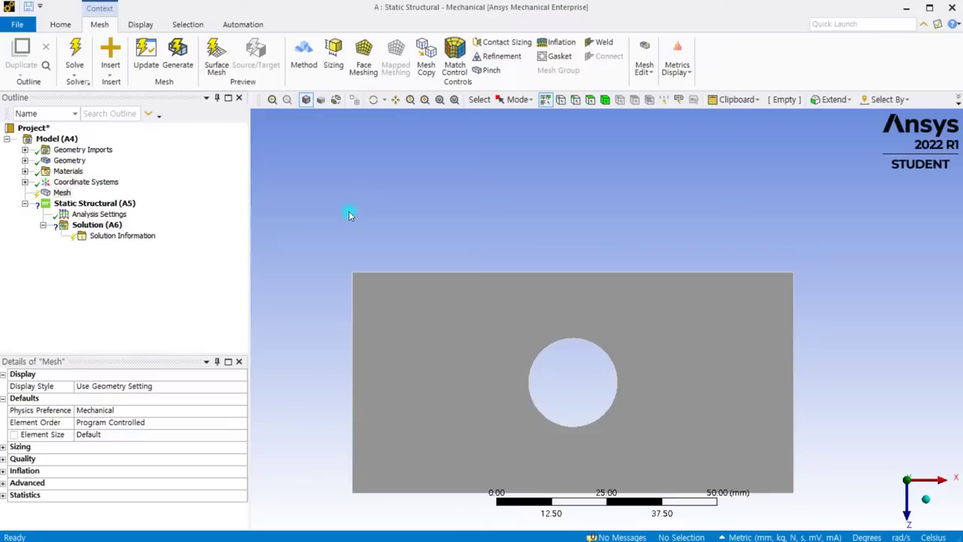
pyautogui.scroll(-2, 349, 214)
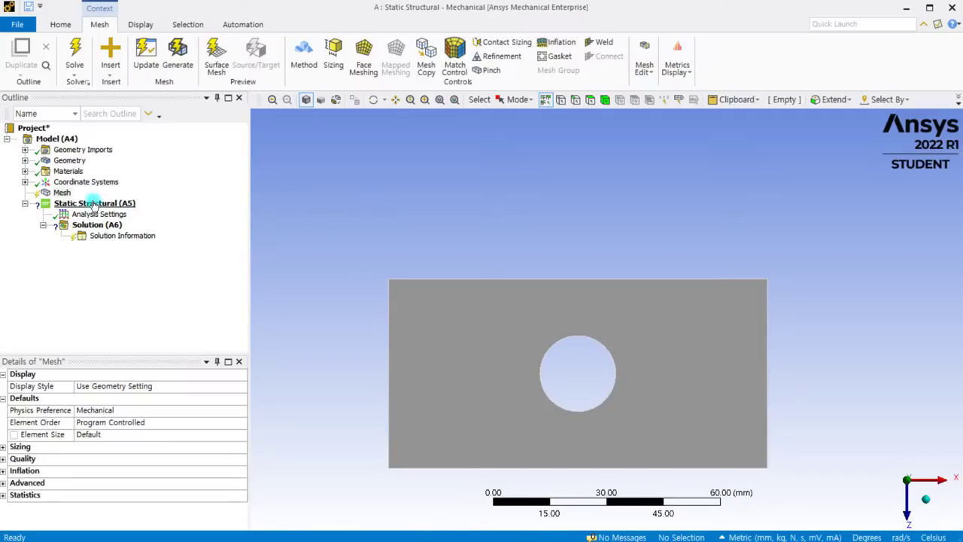
pyautogui.click(63, 193)
pyautogui.click(177, 56)
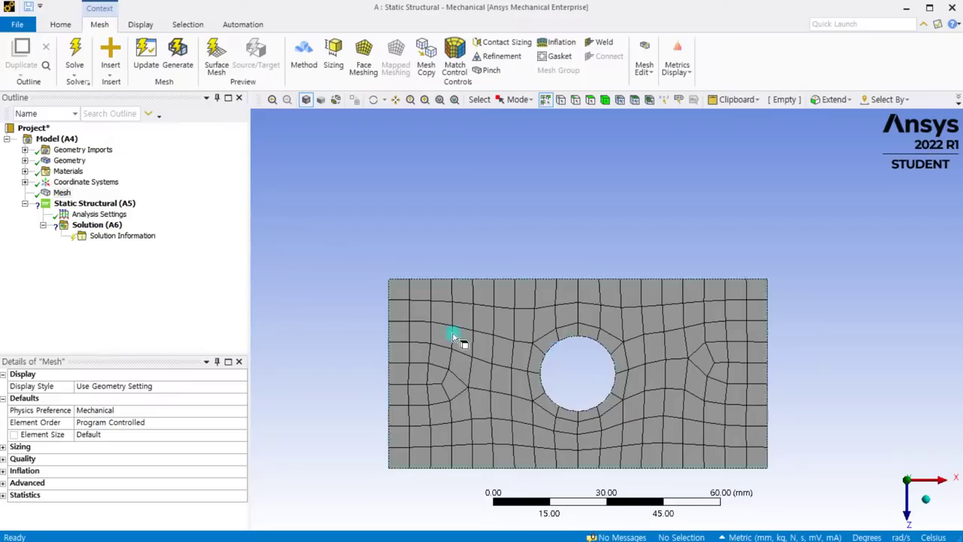
# Try setting Use Adaptive Sizing to No in the mesh sizing settings, and restore it to Yes
pyautogui.click(59, 192)
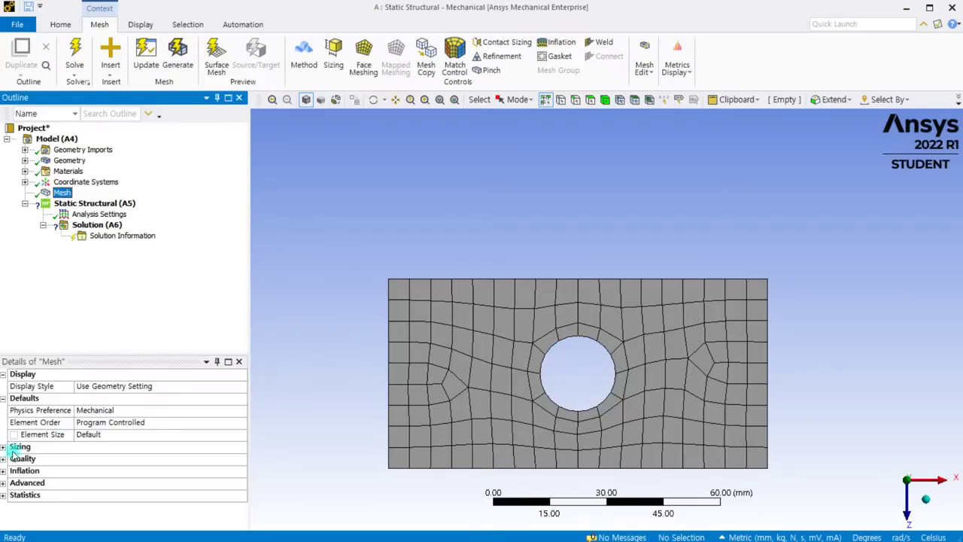
pyautogui.click(110, 435)
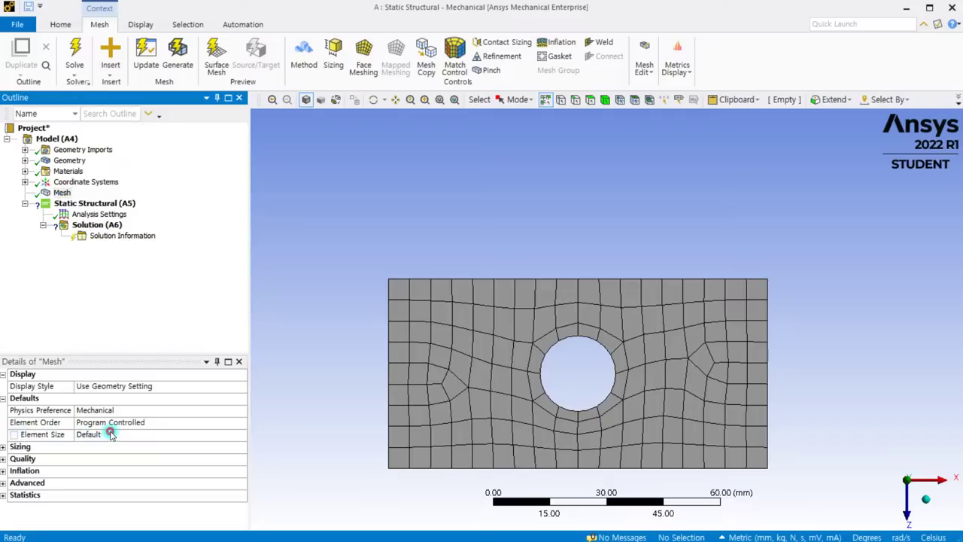
pyautogui.click(4, 447)
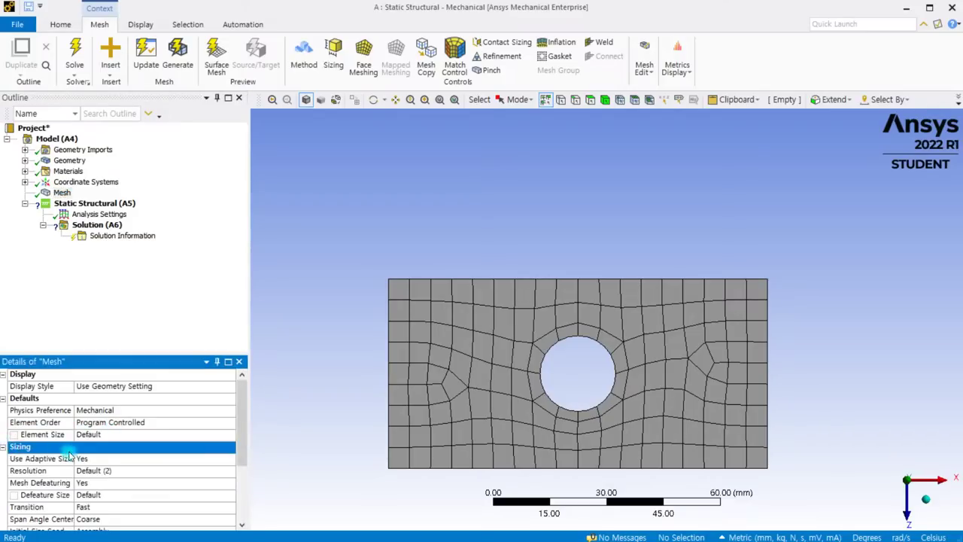
pyautogui.click(84, 458)
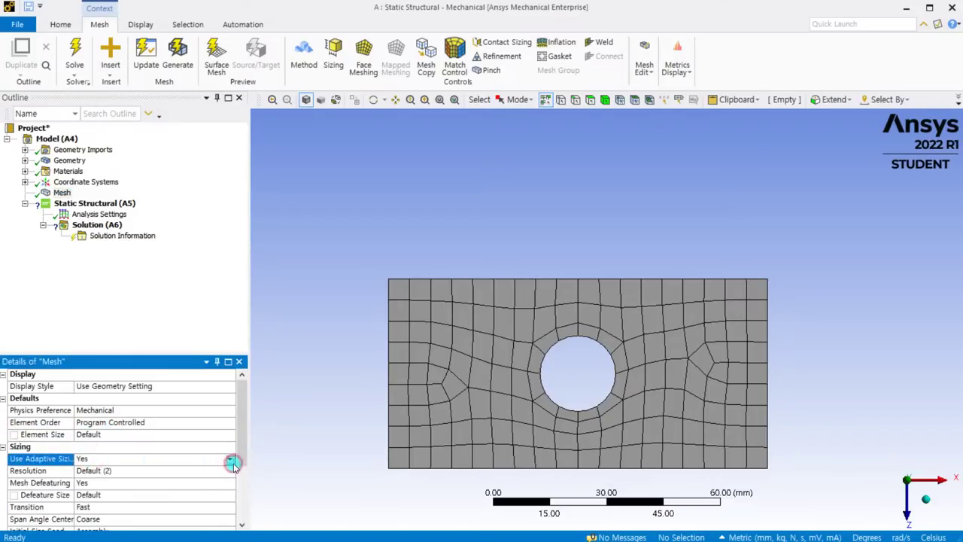
pyautogui.click(233, 461)
pyautogui.click(194, 473)
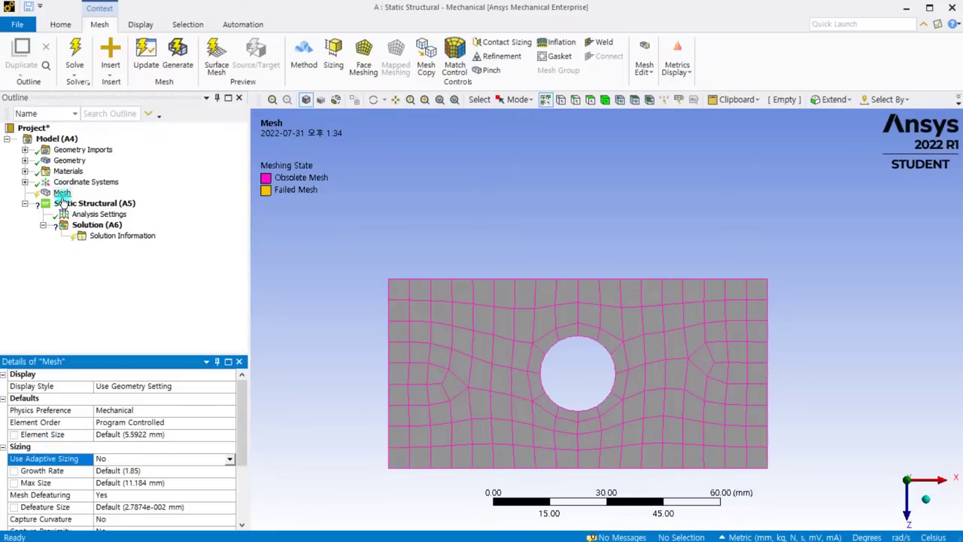
pyautogui.click(154, 458)
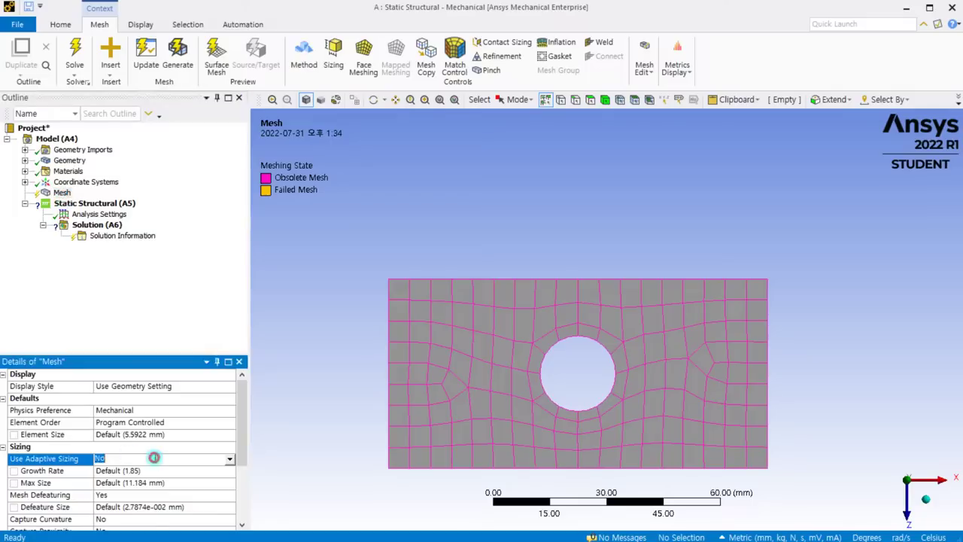
pyautogui.click(148, 478)
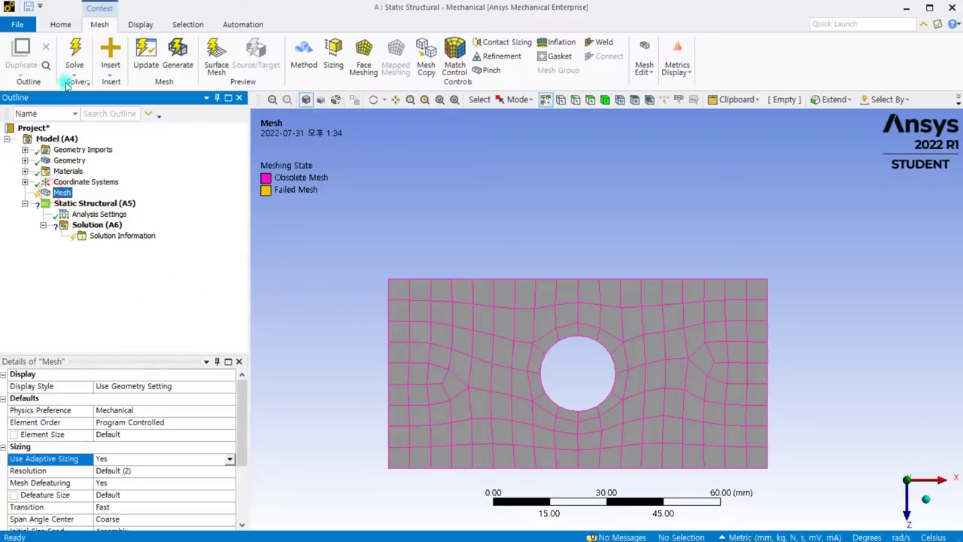
# Regenerate the plate's mesh with adaptive sizing enabled
pyautogui.click(74, 54)
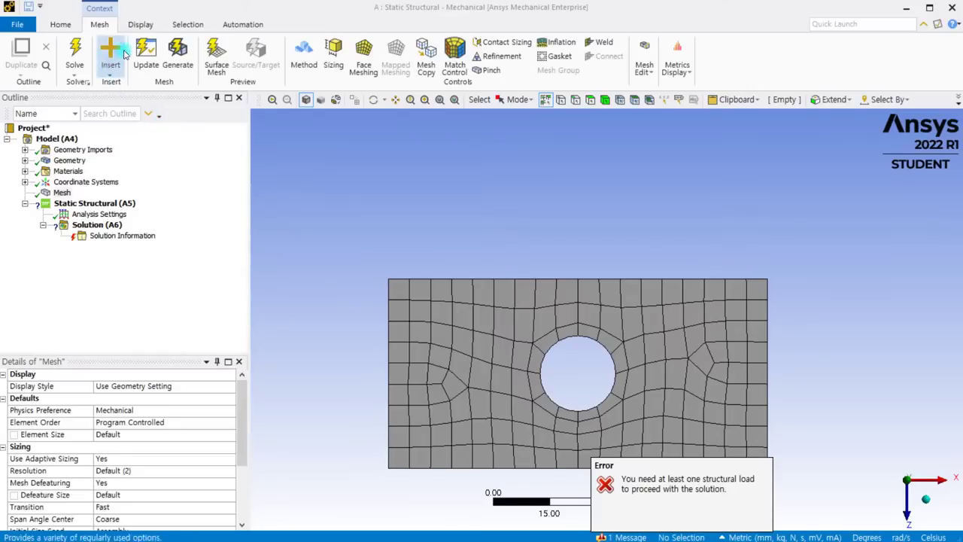
pyautogui.click(192, 50)
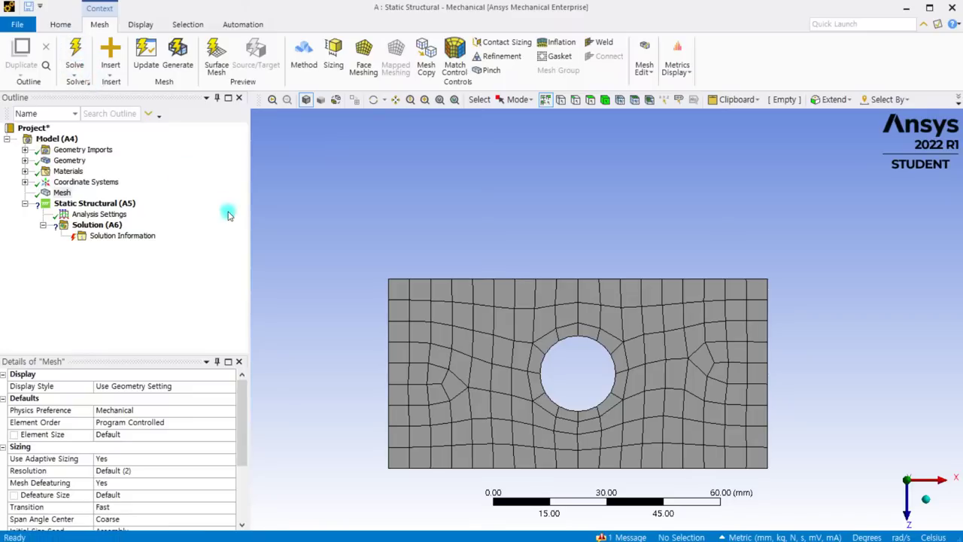
pyautogui.moveTo(549, 356); pyautogui.dragTo(556, 382, button='middle')
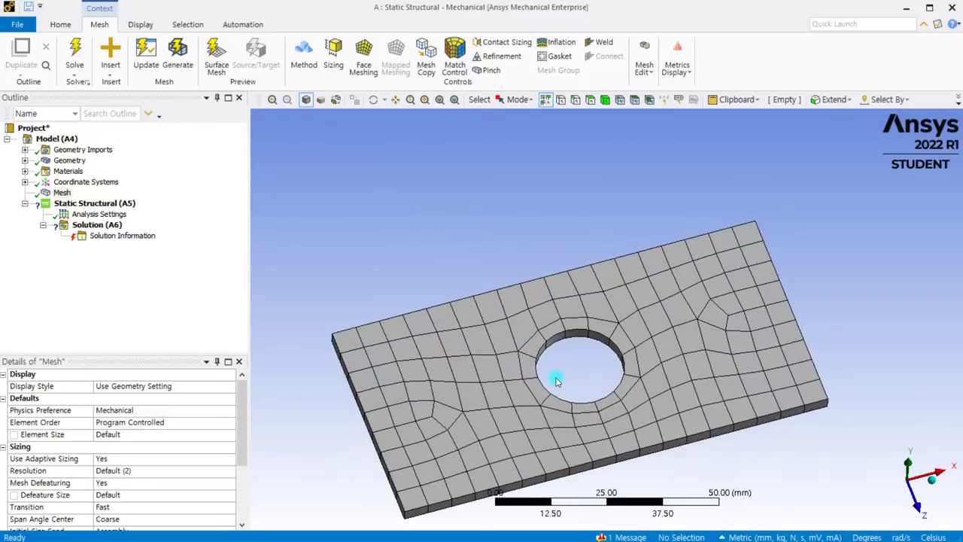
pyautogui.moveTo(577, 346); pyautogui.dragTo(492, 381, button='middle')
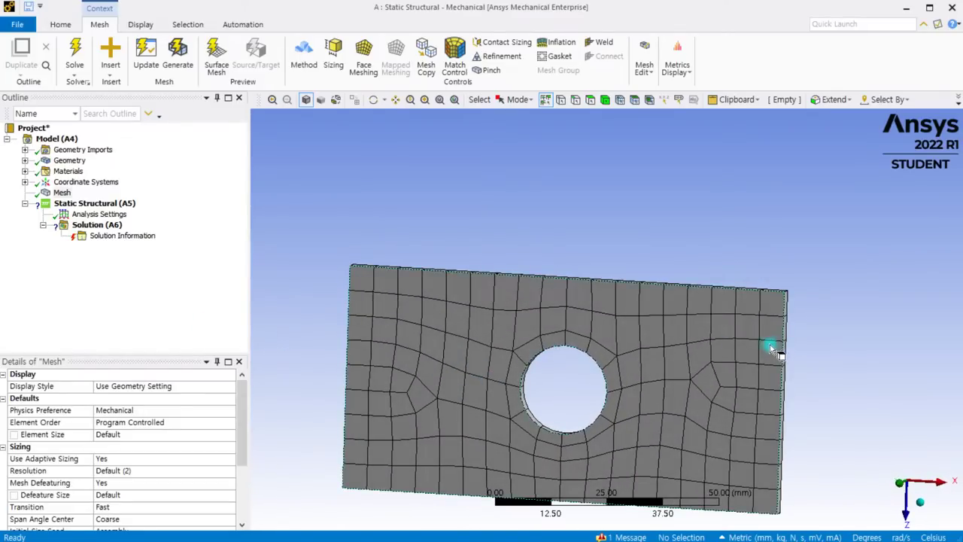
# Add a Fixed Support to the plate's narrow end face on the negative X side
pyautogui.click(89, 214)
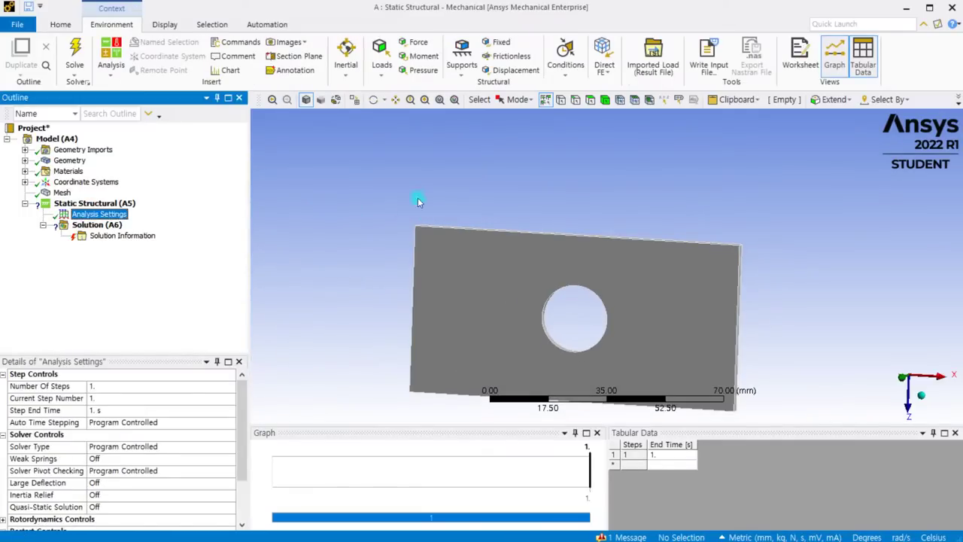
pyautogui.click(497, 43)
pyautogui.moveTo(415, 264); pyautogui.dragTo(339, 273, button='middle')
pyautogui.click(366, 264)
pyautogui.click(113, 398)
# Add a Force load to the narrow end face opposite the fixed support
pyautogui.moveTo(522, 326); pyautogui.dragTo(387, 294, button='middle')
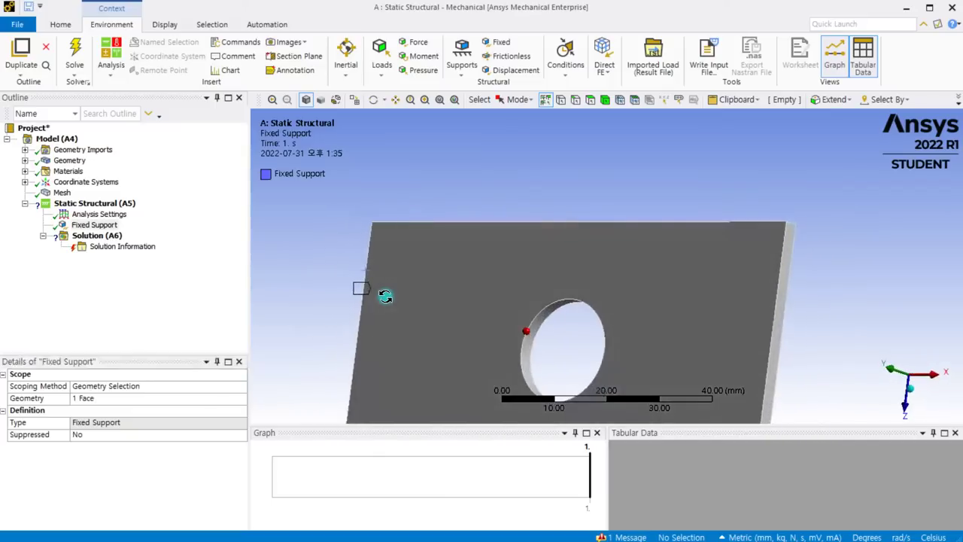
pyautogui.click(416, 42)
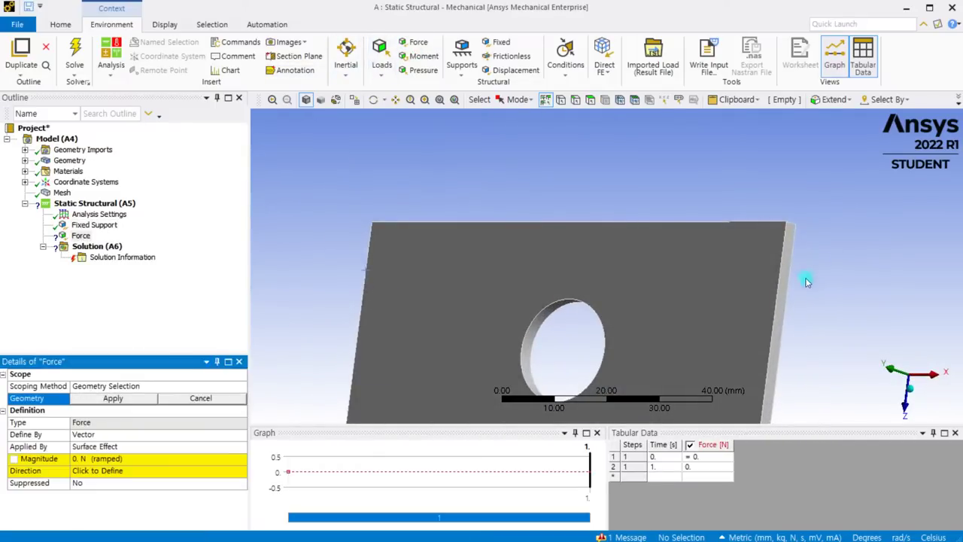
pyautogui.click(786, 292)
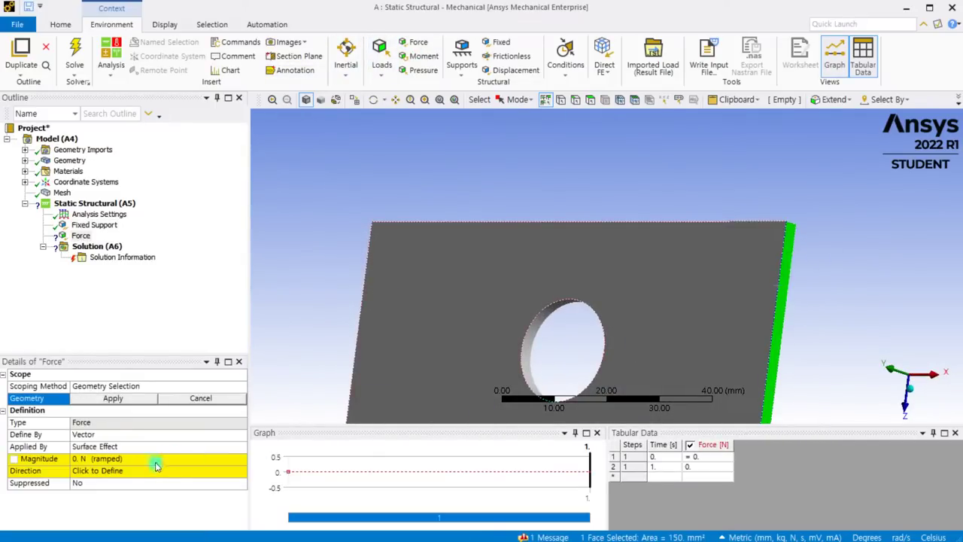
pyautogui.click(126, 398)
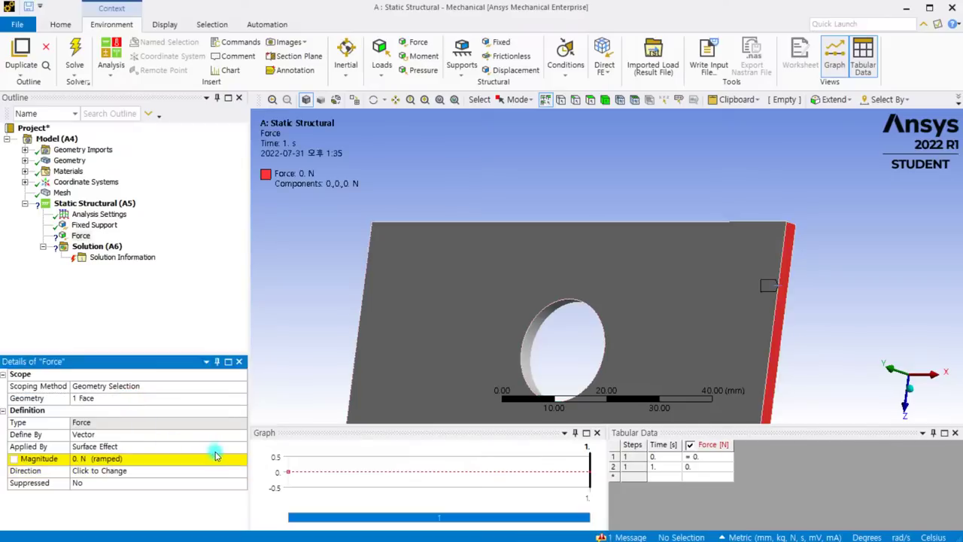
# Define the force by Components and set its Y component to 100 N
pyautogui.click(235, 434)
pyautogui.click(241, 434)
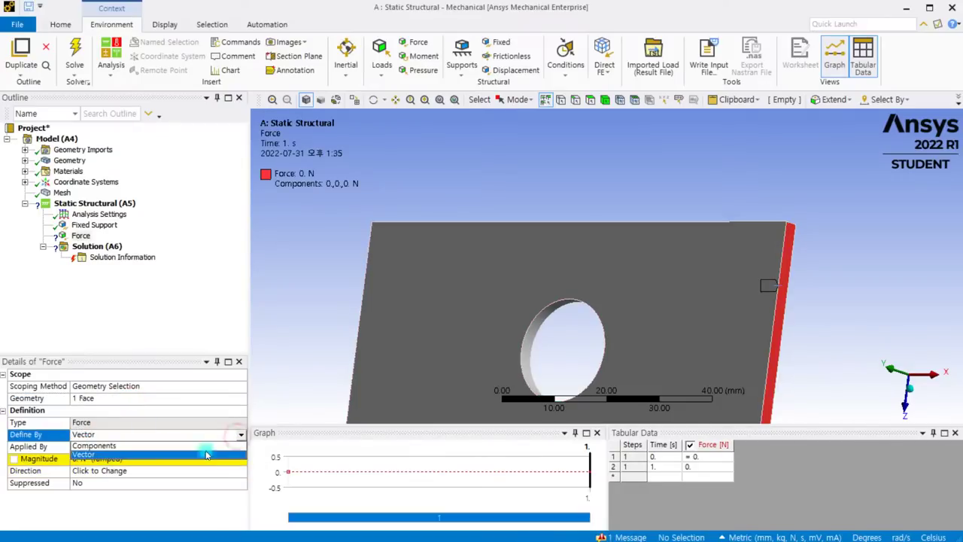
pyautogui.click(174, 445)
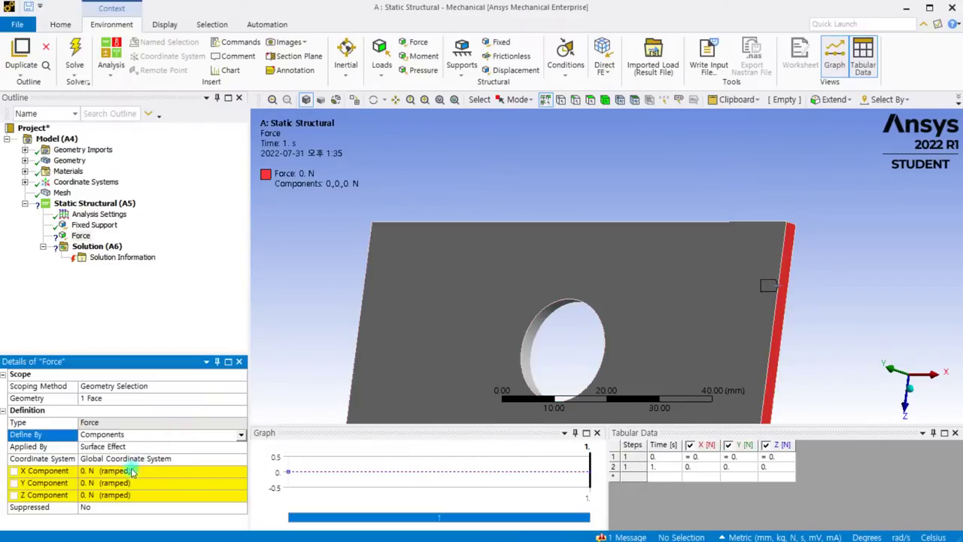
pyautogui.click(98, 485)
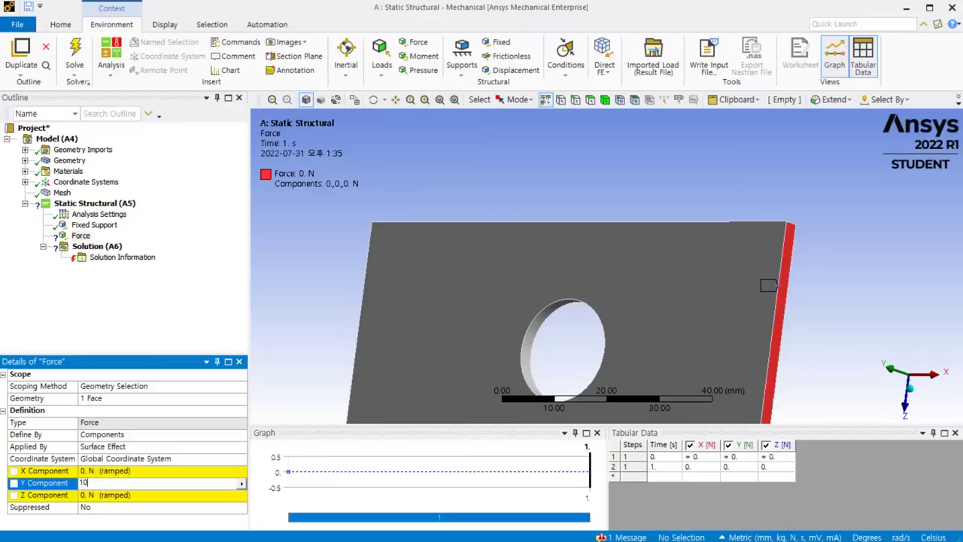
pyautogui.write('100')
pyautogui.press('Return')
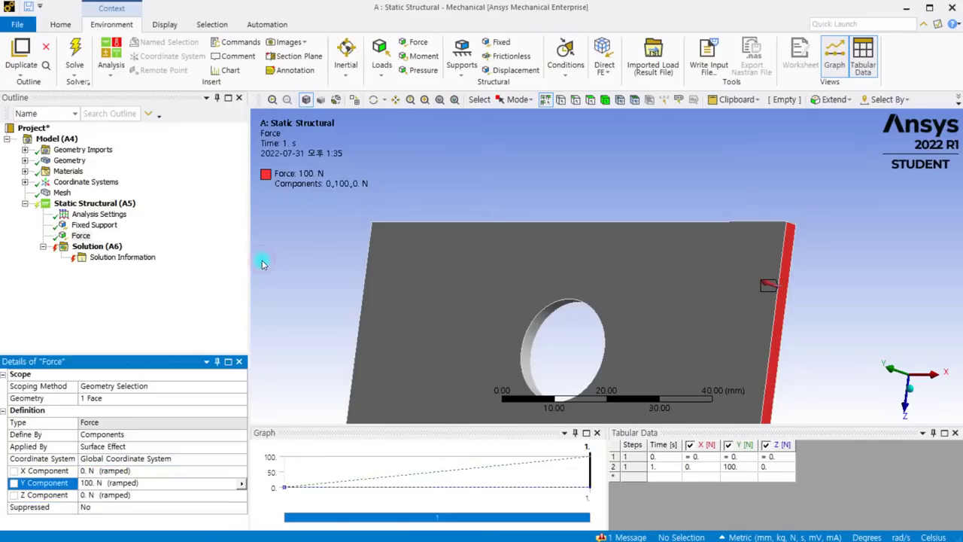
pyautogui.moveTo(381, 275); pyautogui.dragTo(485, 293, button='middle')
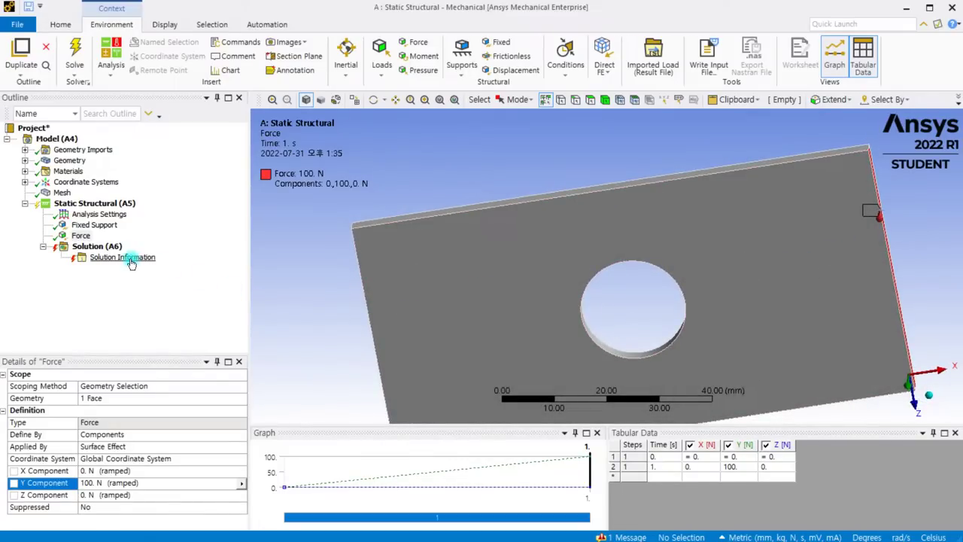
# Add a Total Deformation result for all bodies to the solution
pyautogui.click(98, 246)
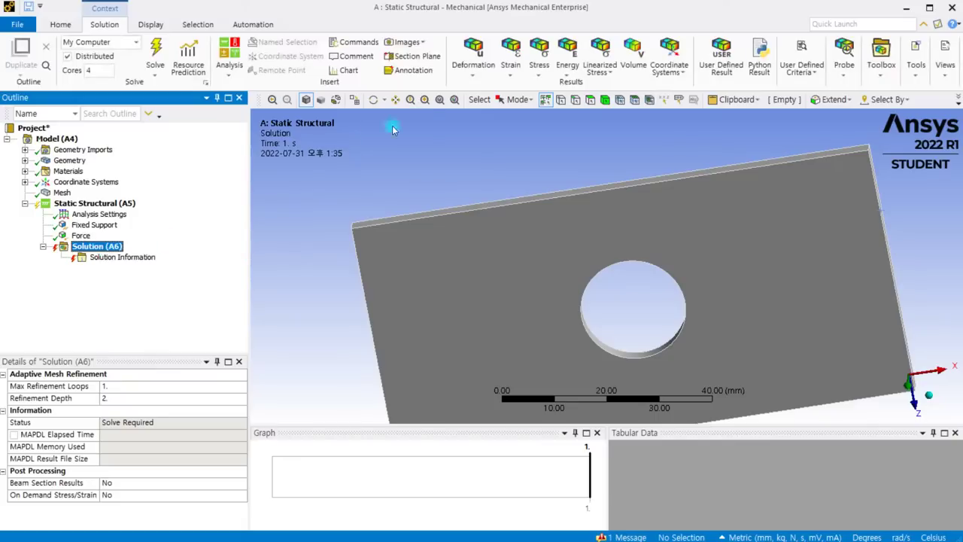
pyautogui.click(472, 64)
pyautogui.click(475, 89)
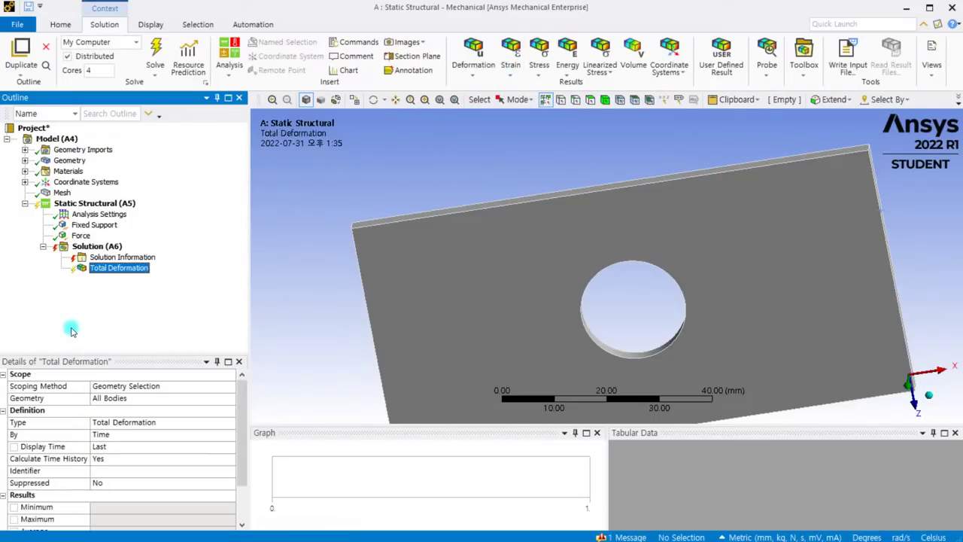
pyautogui.rightClick(122, 270)
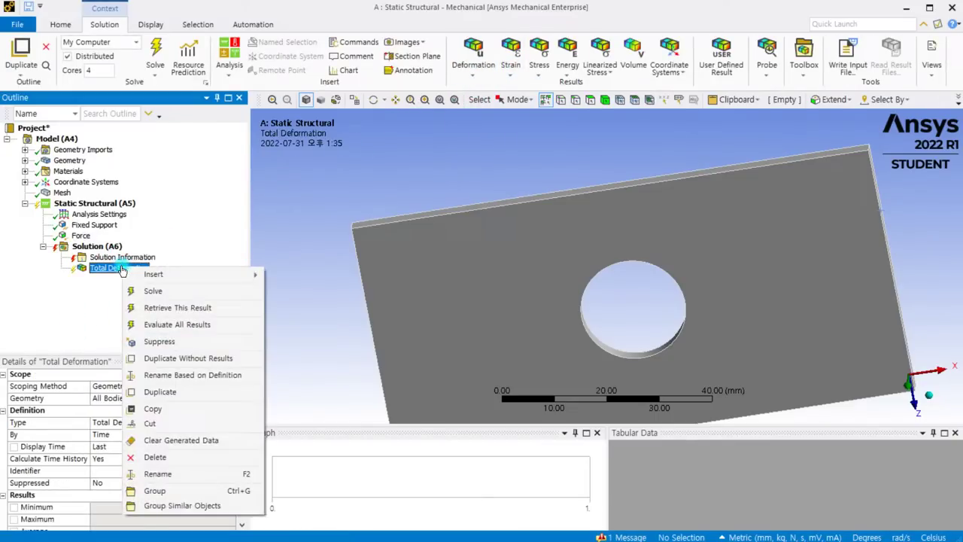
pyautogui.moveTo(160, 276)
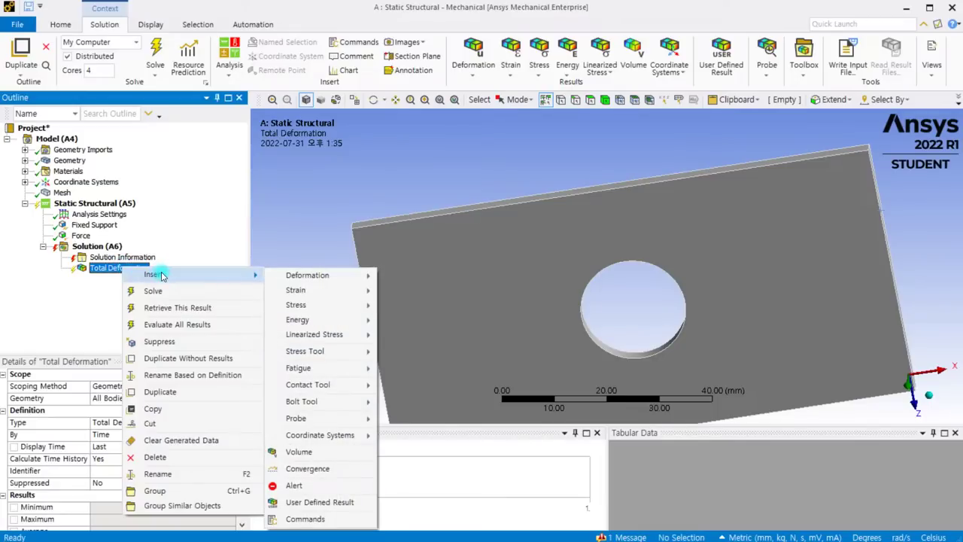
pyautogui.click(308, 213)
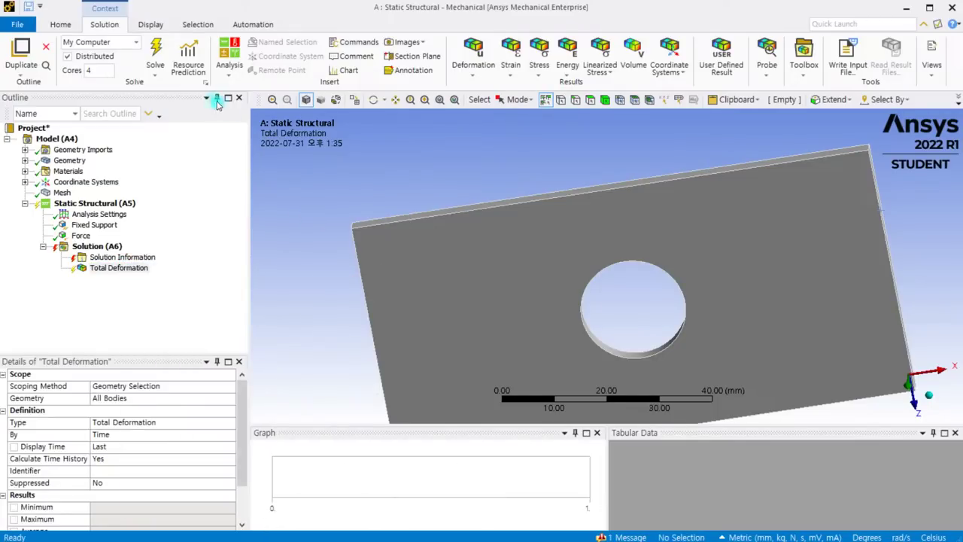
# Solve the static structural analysis and display the Total Deformation result
pyautogui.click(157, 46)
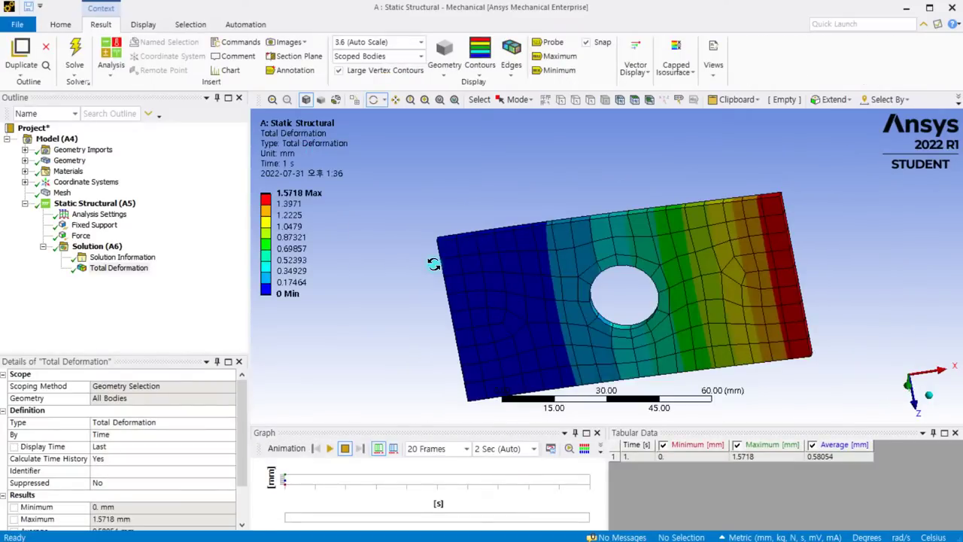
pyautogui.click(294, 204)
pyautogui.click(95, 268)
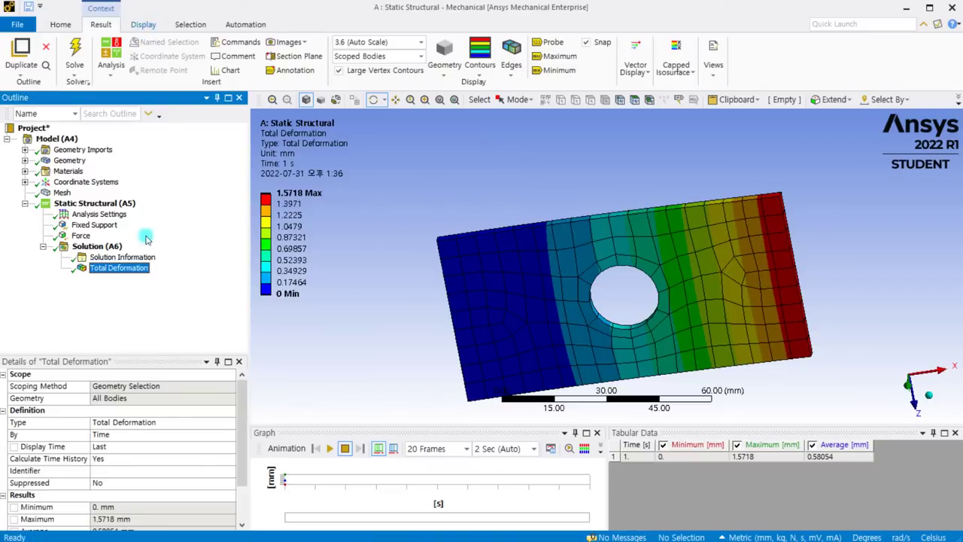
# Review the Solution details and the solver output in Solution Information, declining to continue the page's scripts
pyautogui.click(95, 248)
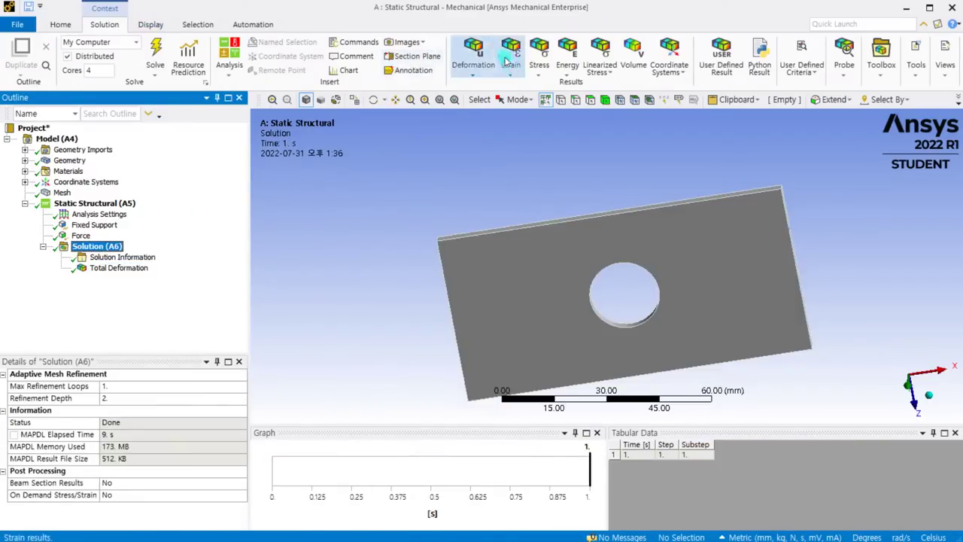
pyautogui.click(105, 267)
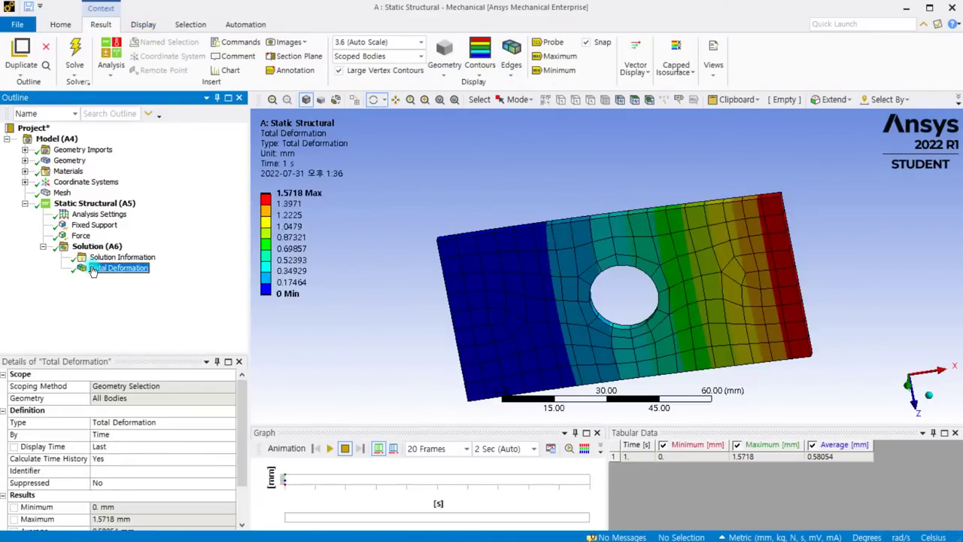
pyautogui.click(124, 257)
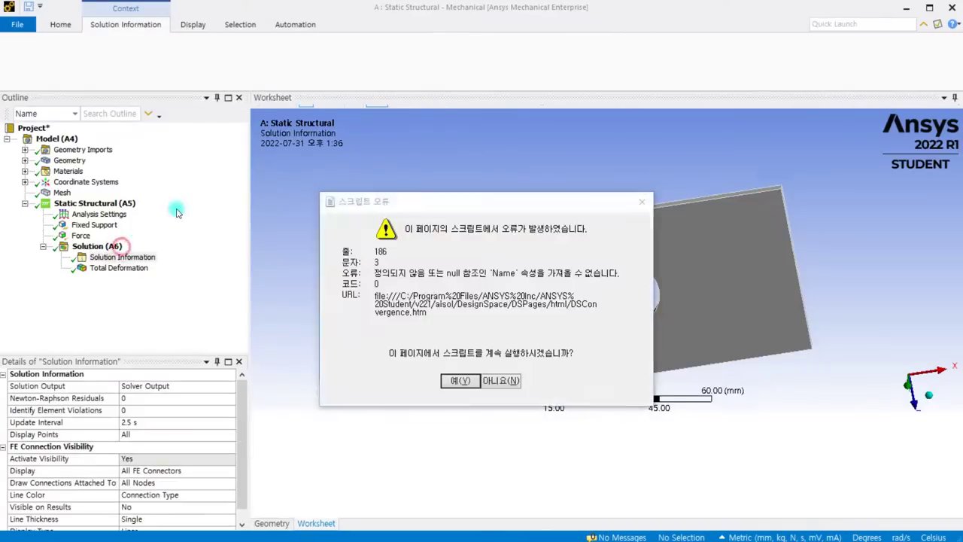
pyautogui.click(505, 380)
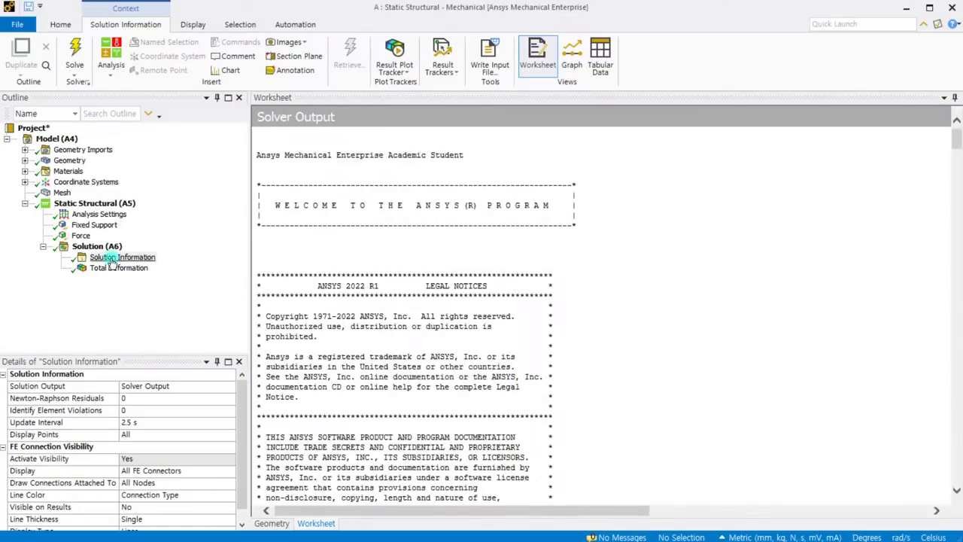
pyautogui.click(79, 247)
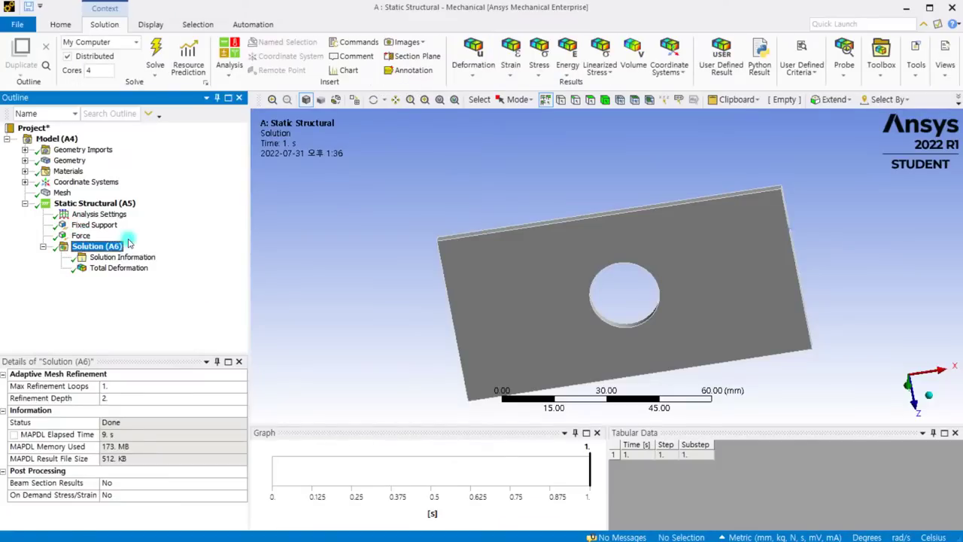
pyautogui.click(550, 75)
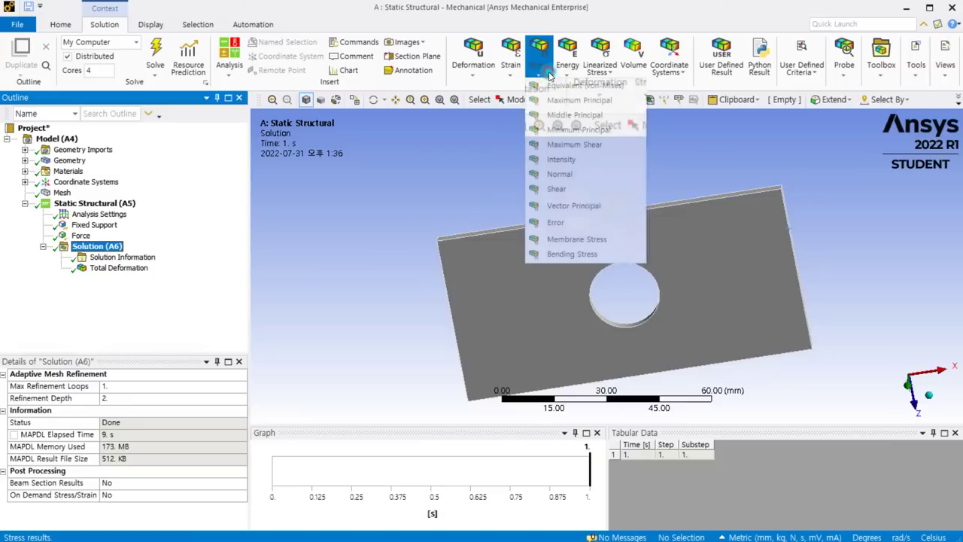
pyautogui.click(472, 68)
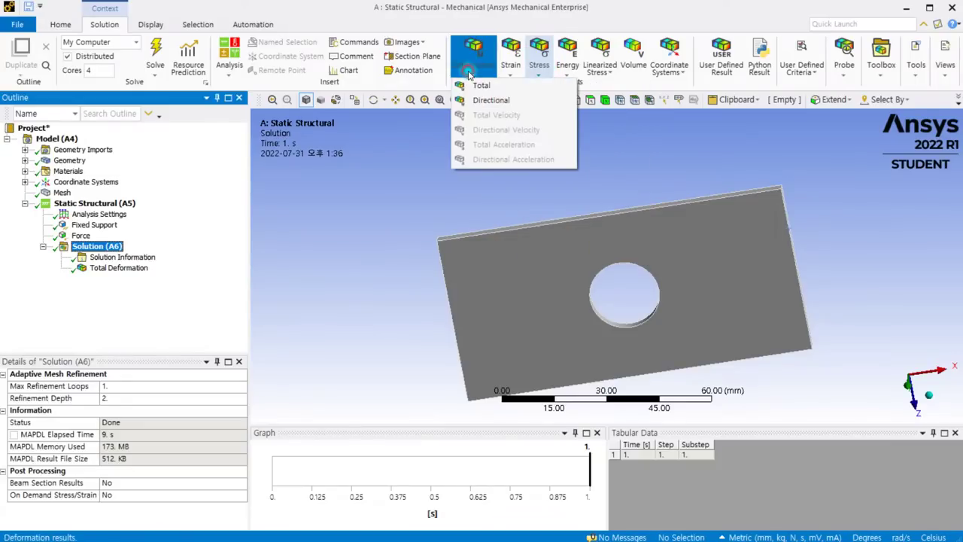
pyautogui.click(540, 72)
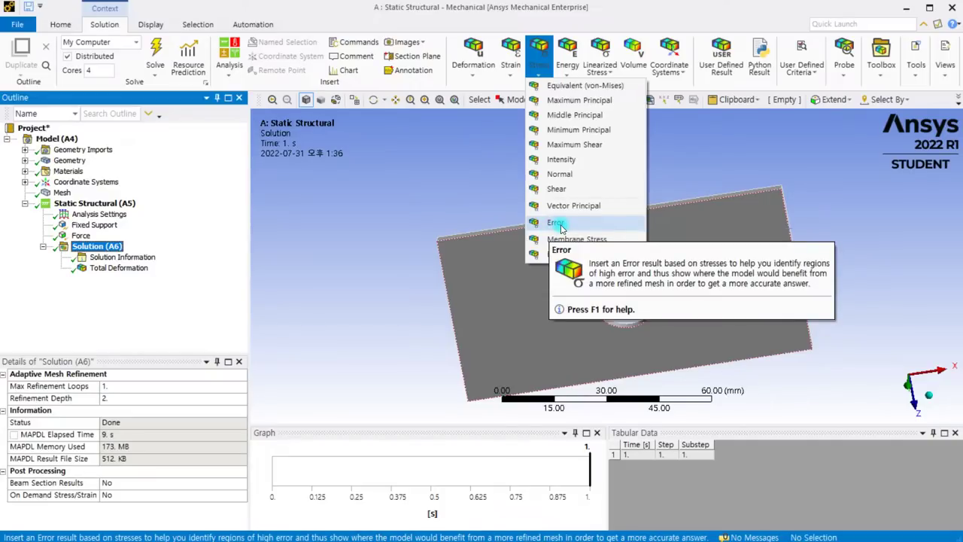
pyautogui.click(499, 150)
pyautogui.click(473, 68)
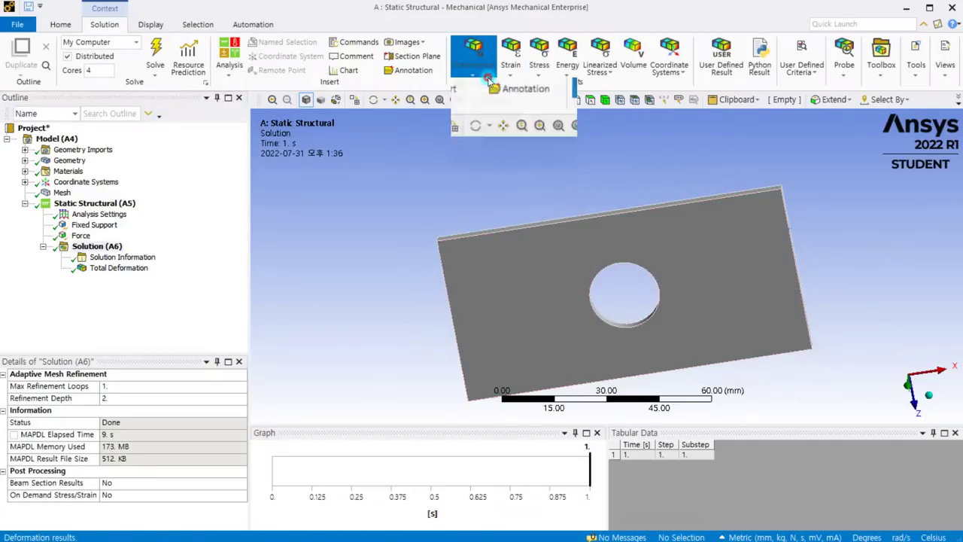
pyautogui.click(403, 195)
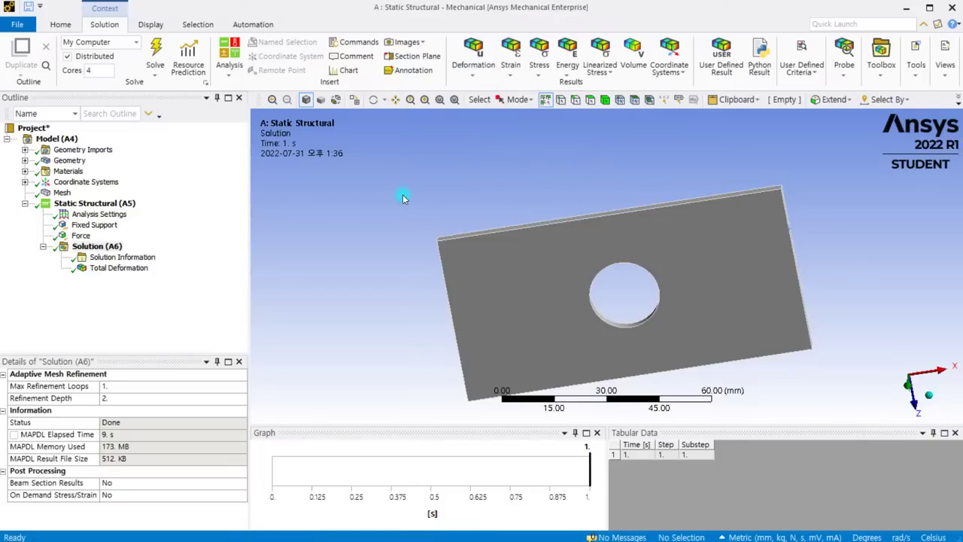
# Add a Convergence object to the Total Deformation result
pyautogui.click(132, 269)
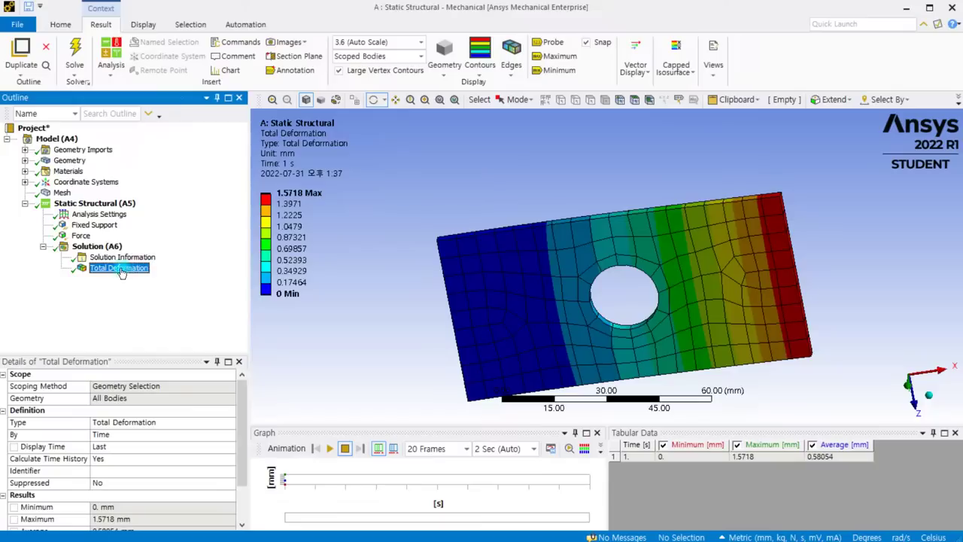
pyautogui.rightClick(121, 272)
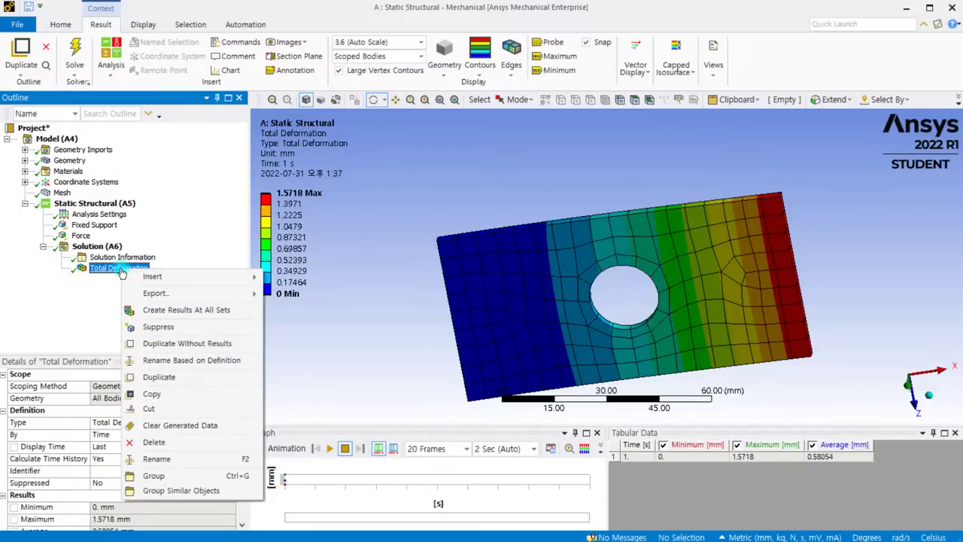
pyautogui.moveTo(193, 279)
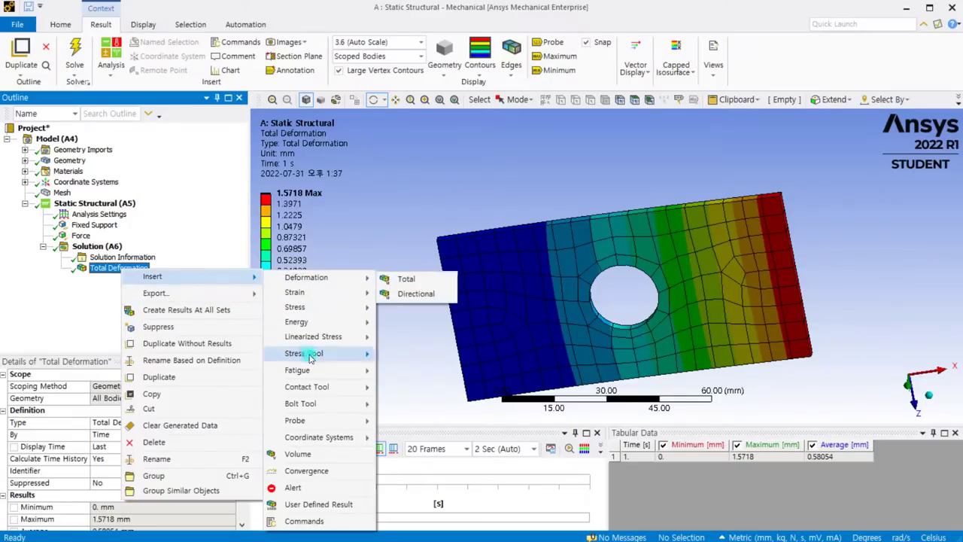
pyautogui.click(309, 471)
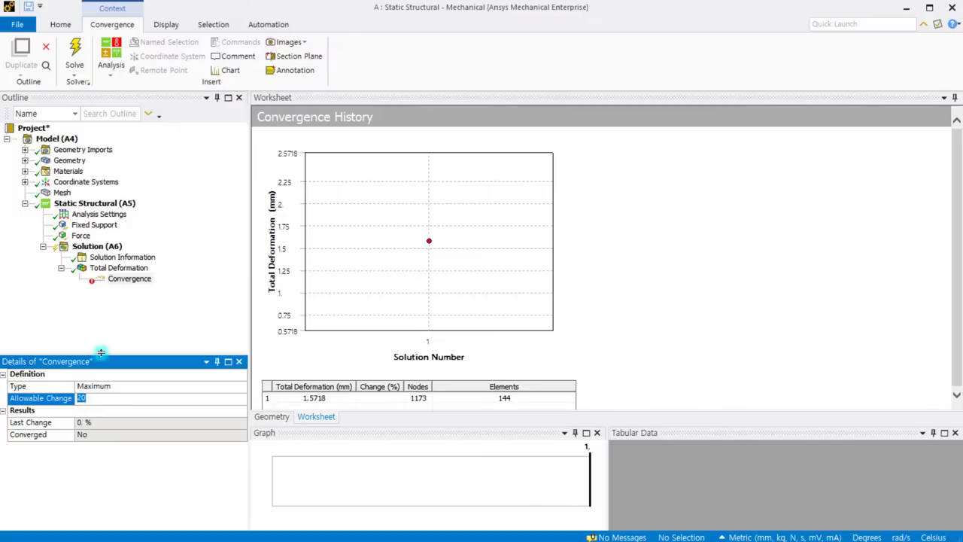
# Review the Convergence object's type and allowable change against the Total Deformation contour plot
pyautogui.click(112, 320)
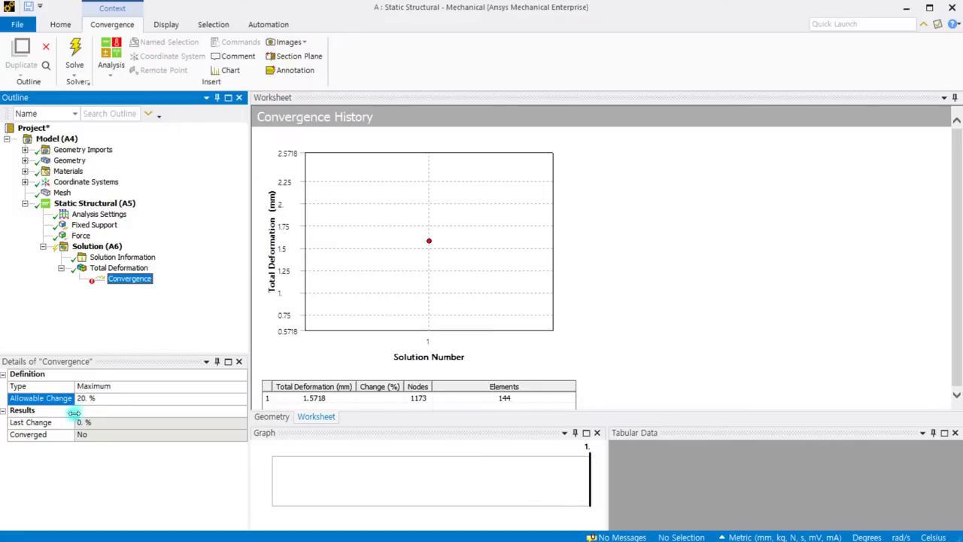
pyautogui.click(200, 387)
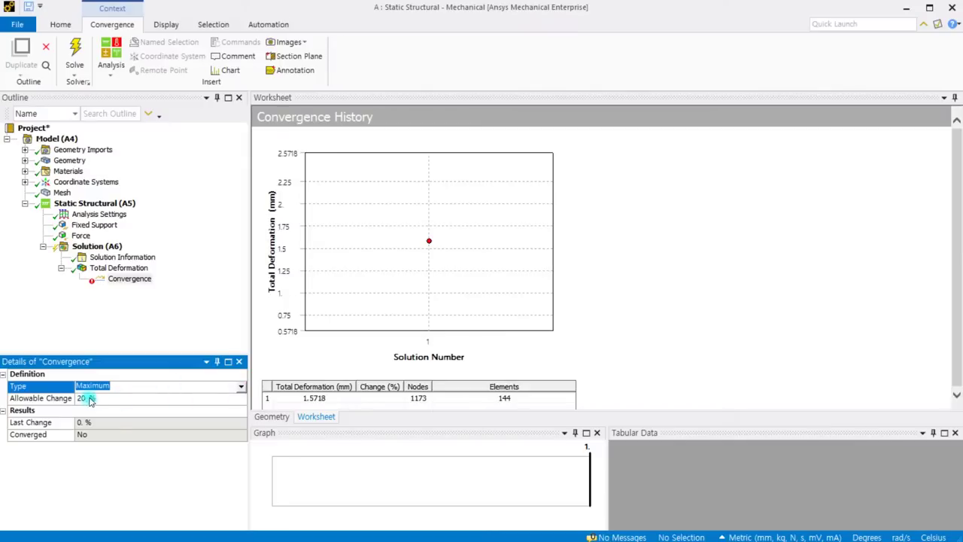
pyautogui.click(140, 324)
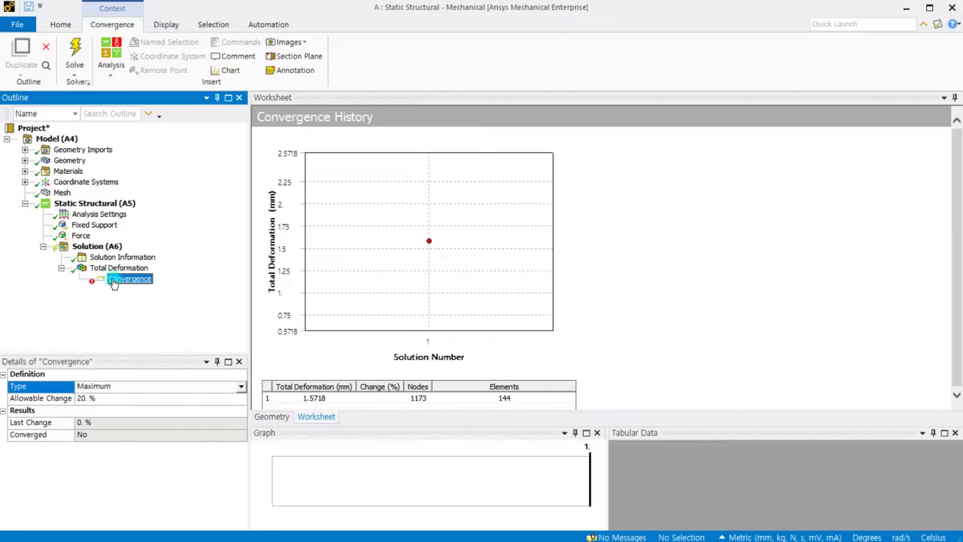
pyautogui.click(169, 275)
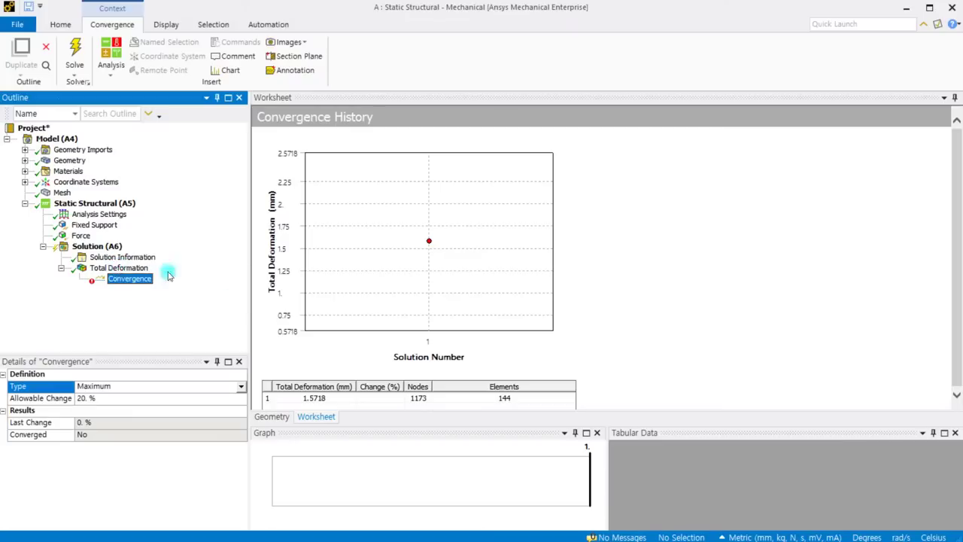
pyautogui.click(113, 268)
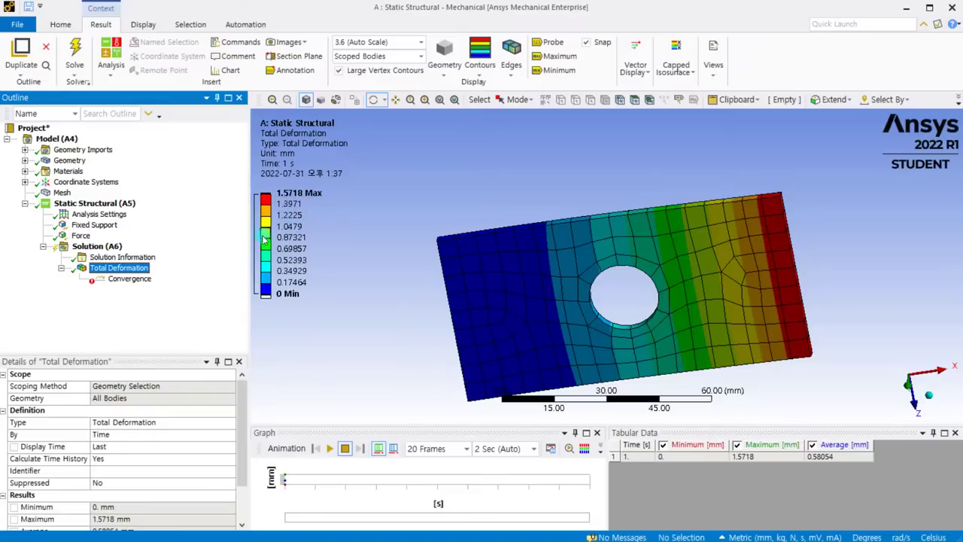
pyautogui.click(129, 280)
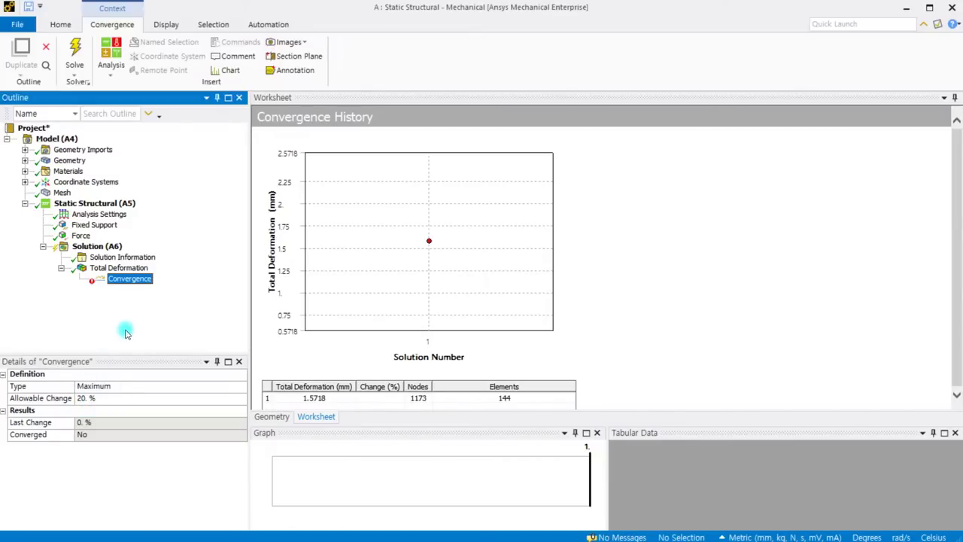
# Set the Allowable Change of the Total Deformation convergence to 5 %
pyautogui.click(85, 398)
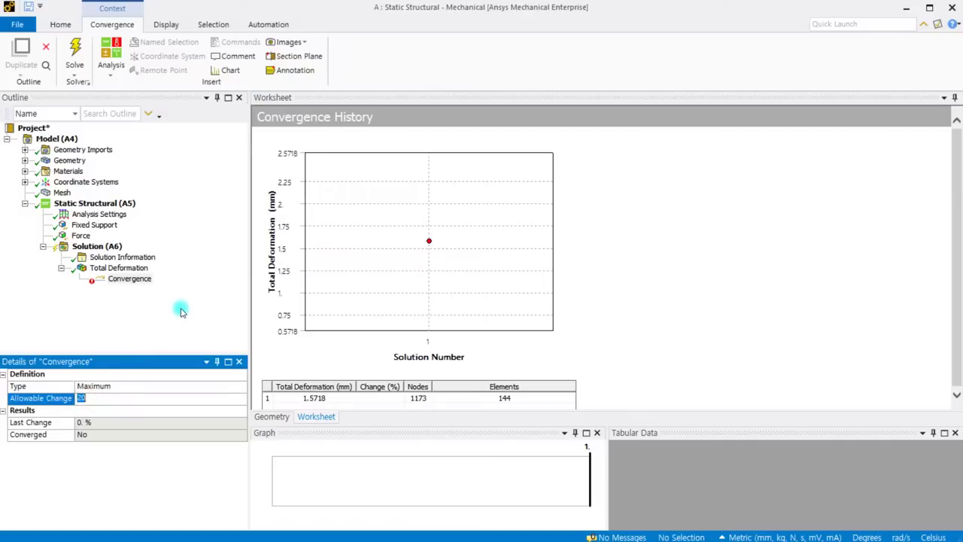
pyautogui.write('5')
pyautogui.click(217, 266)
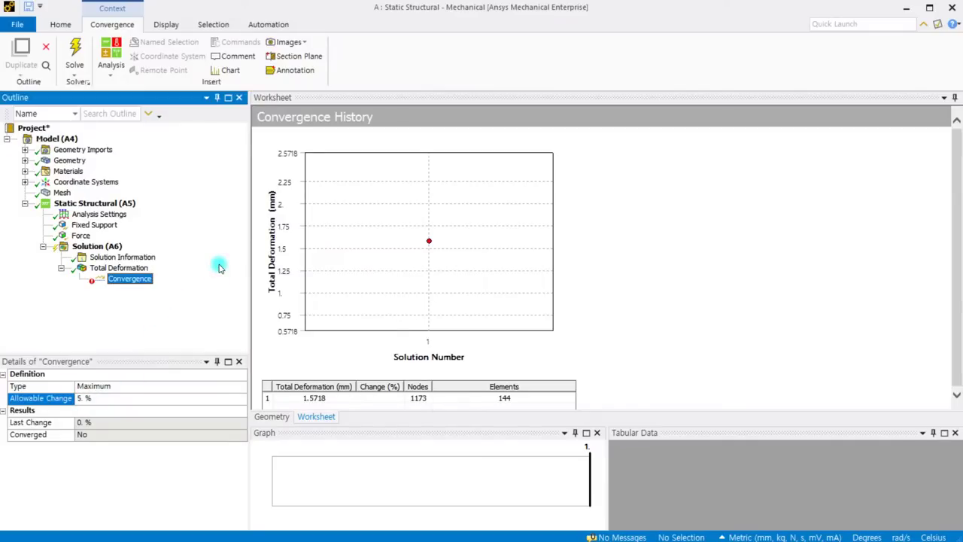
# Check the Solution's adaptive refinement settings, solve the model with the convergence criterion, and enlarge the Convergence History worksheet
pyautogui.click(72, 48)
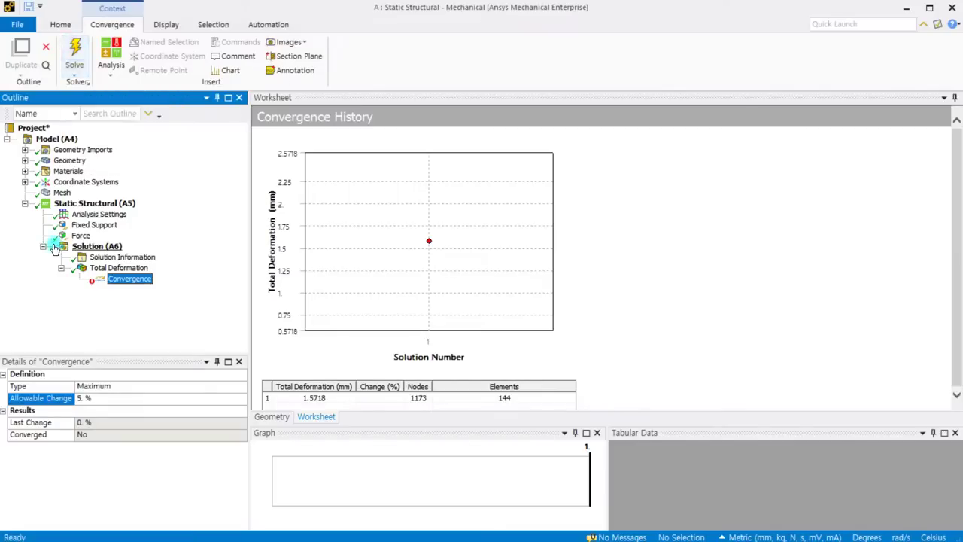
pyautogui.click(95, 246)
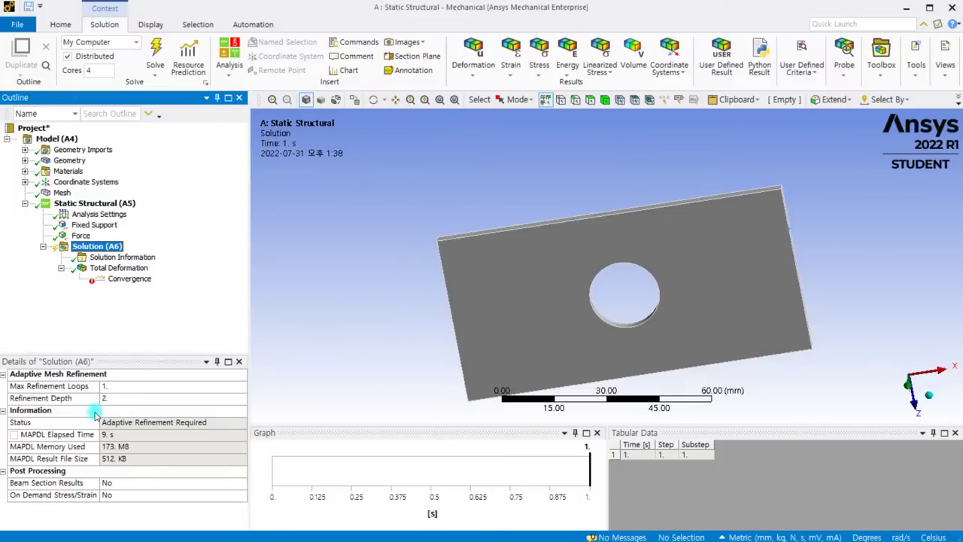
pyautogui.click(124, 280)
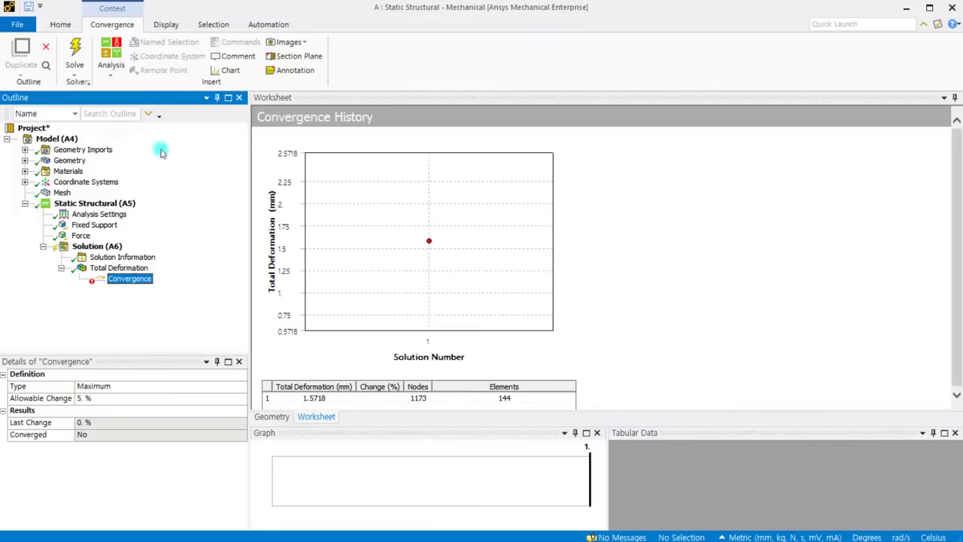
pyautogui.click(75, 53)
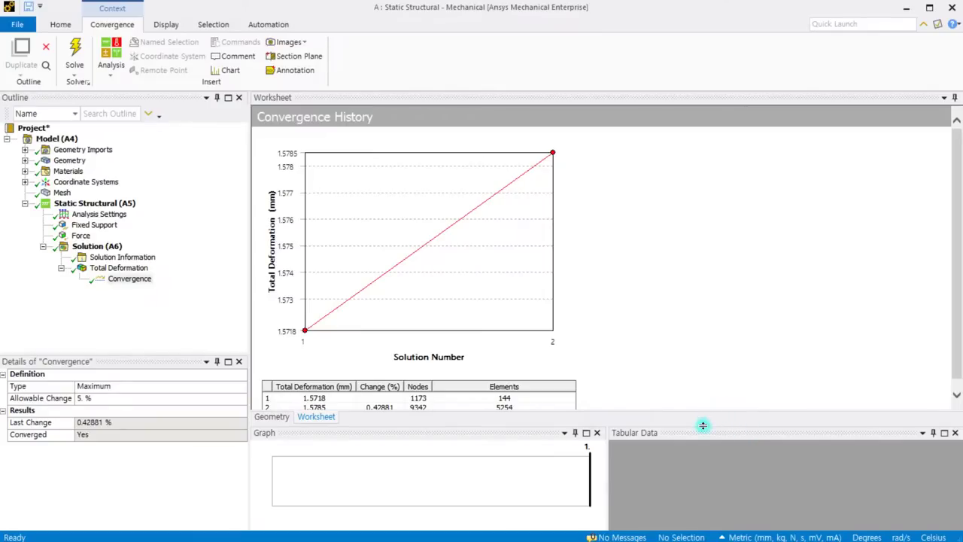
pyautogui.moveTo(703, 425); pyautogui.dragTo(701, 471)
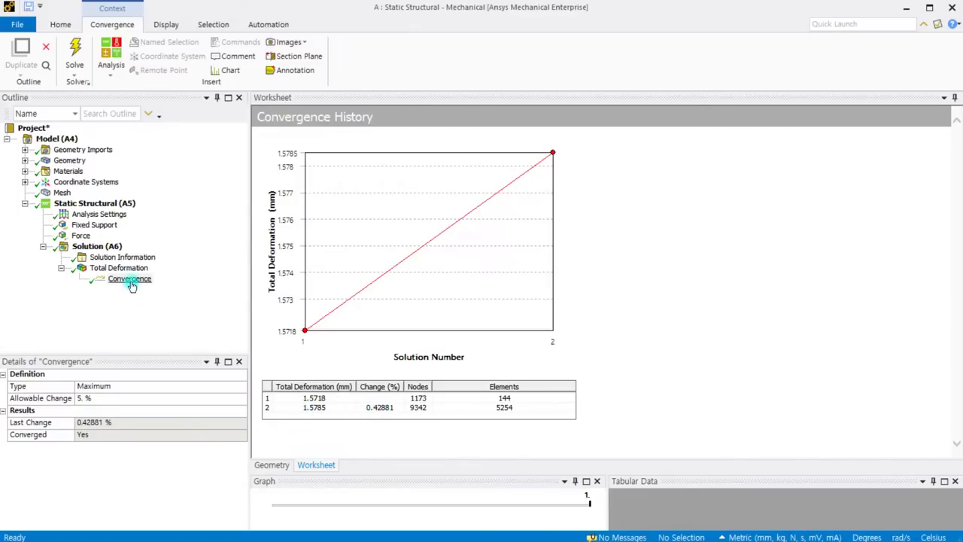
# Set the convergence's Allowable Change to 0 % and solve the model again
pyautogui.click(129, 280)
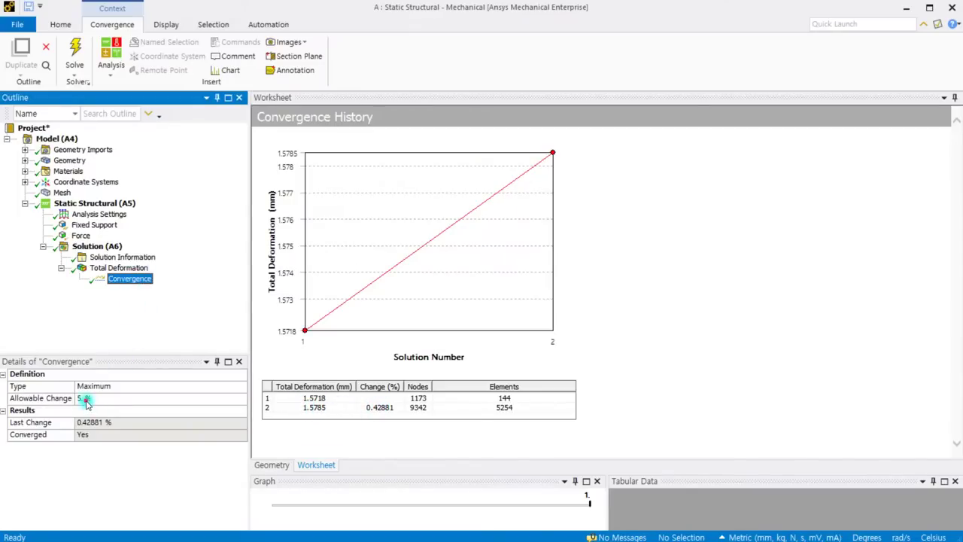
pyautogui.click(87, 398)
pyautogui.write('0')
pyautogui.click(155, 321)
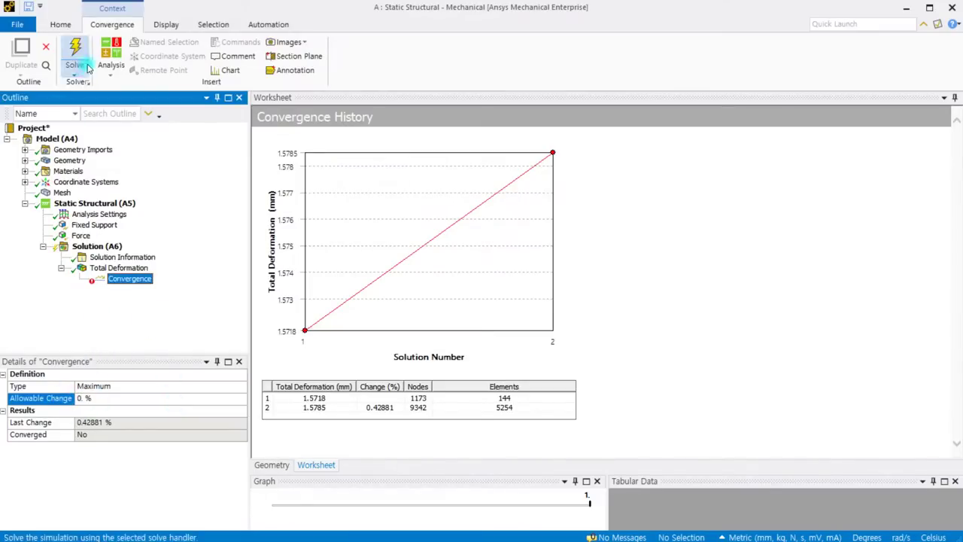
pyautogui.click(78, 54)
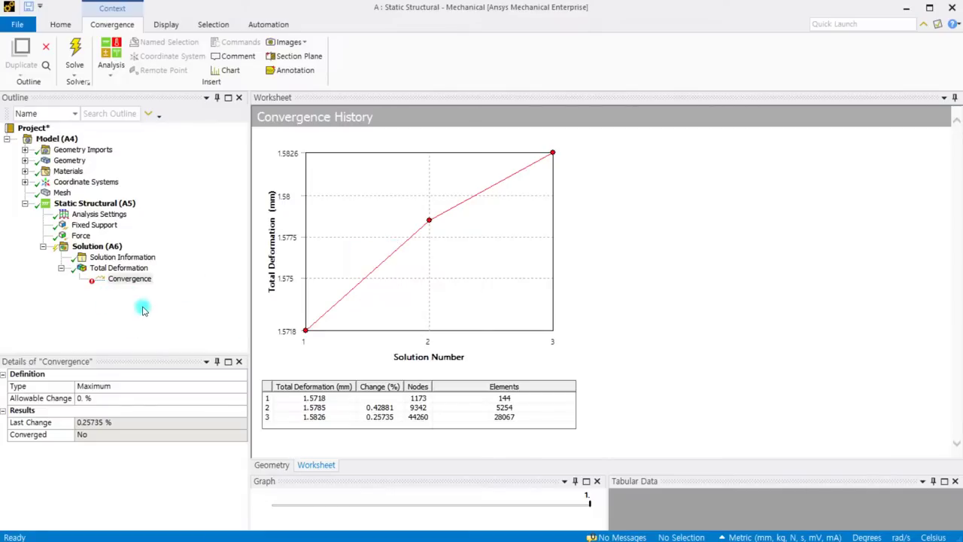
# Examine the Total Deformation contour and the refined mesh around the plate's hole
pyautogui.click(119, 268)
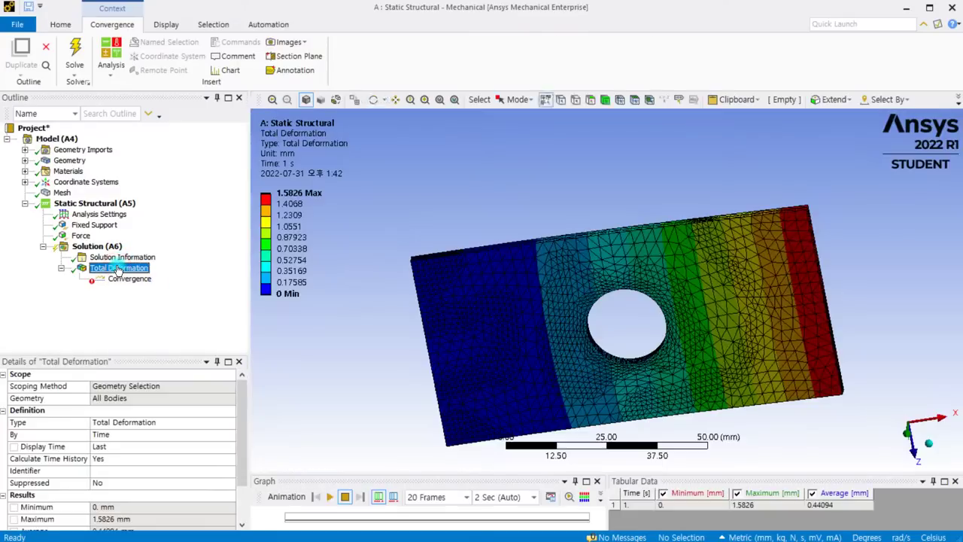
pyautogui.moveTo(628, 303); pyautogui.dragTo(642, 260, button='middle')
pyautogui.scroll(3, 623, 302)
pyautogui.moveTo(618, 306); pyautogui.dragTo(568, 332, button='middle')
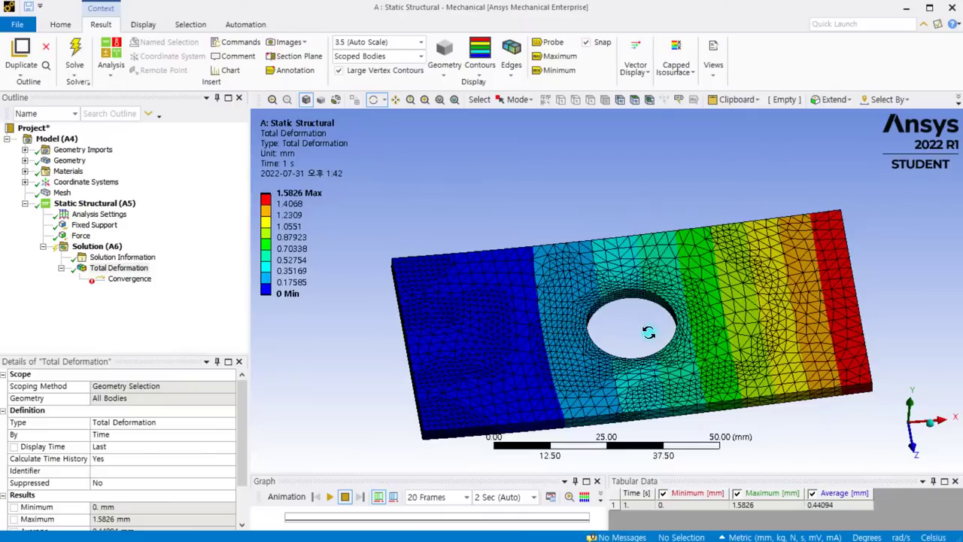
pyautogui.scroll(5, 632, 357)
pyautogui.scroll(-5, 632, 359)
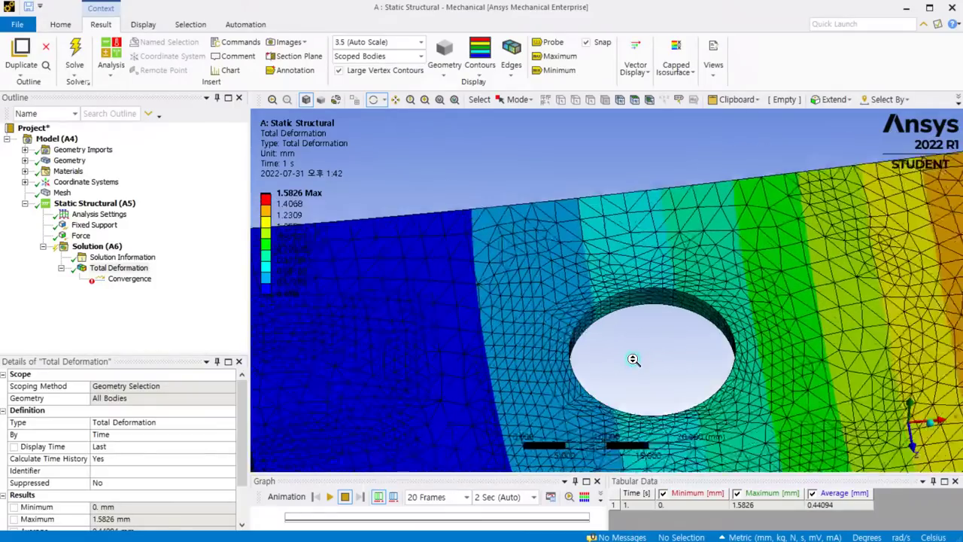
# Compare the original mesh with the refined mesh in the Total Deformation plot, and review the result's Convergence History
pyautogui.click(61, 193)
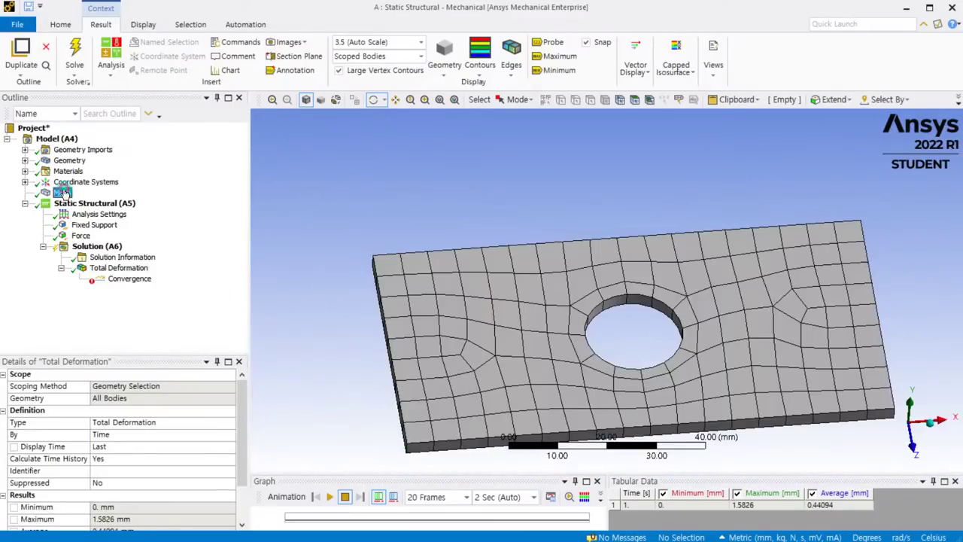
pyautogui.scroll(2, 679, 323)
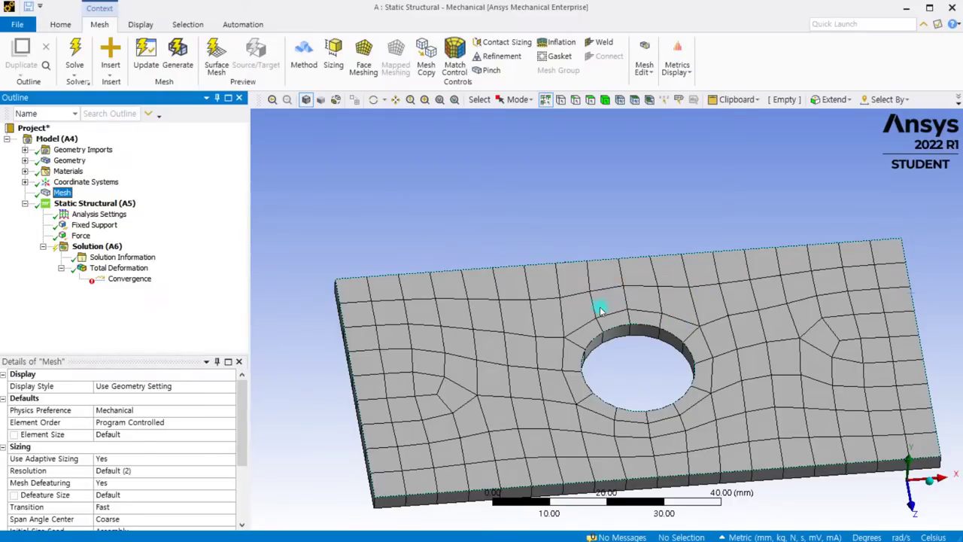
pyautogui.click(130, 279)
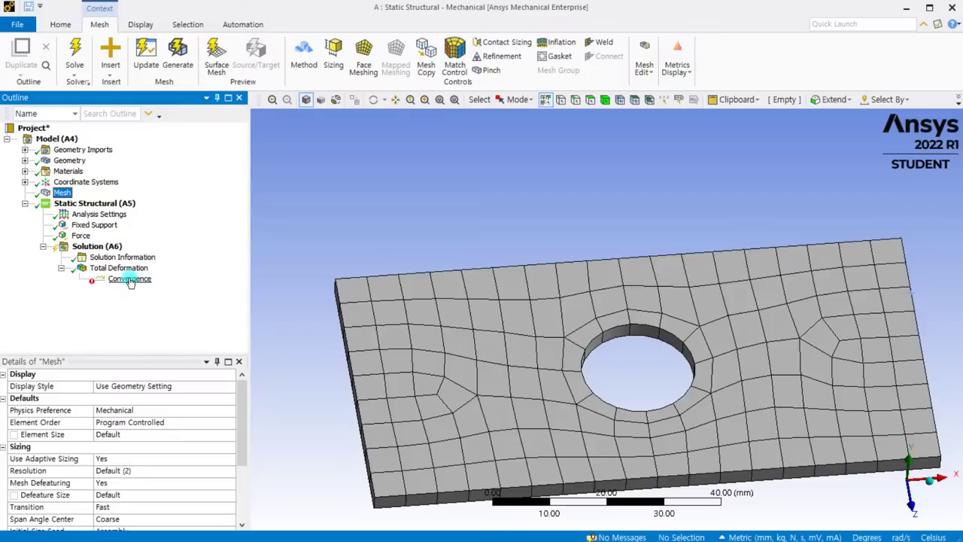
pyautogui.click(131, 269)
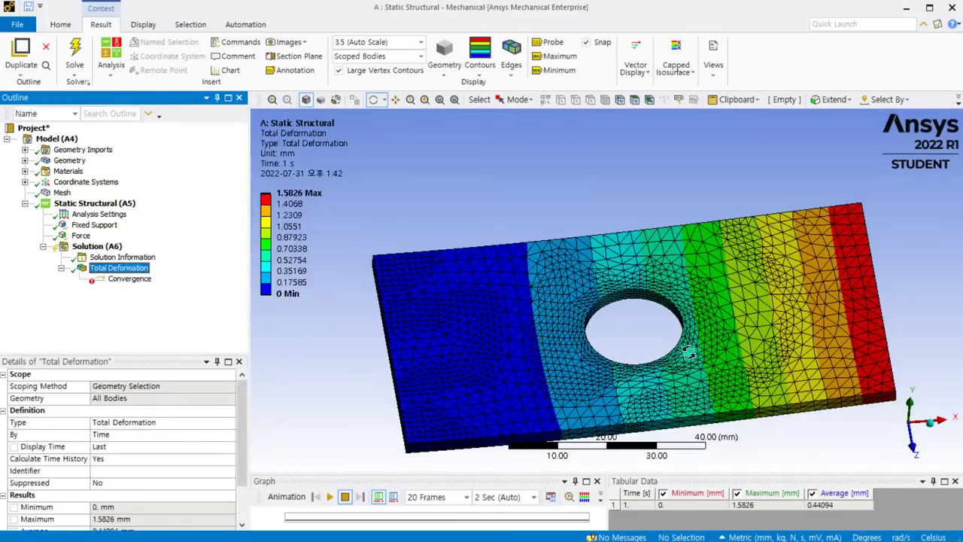
pyautogui.moveTo(702, 351); pyautogui.dragTo(679, 364)
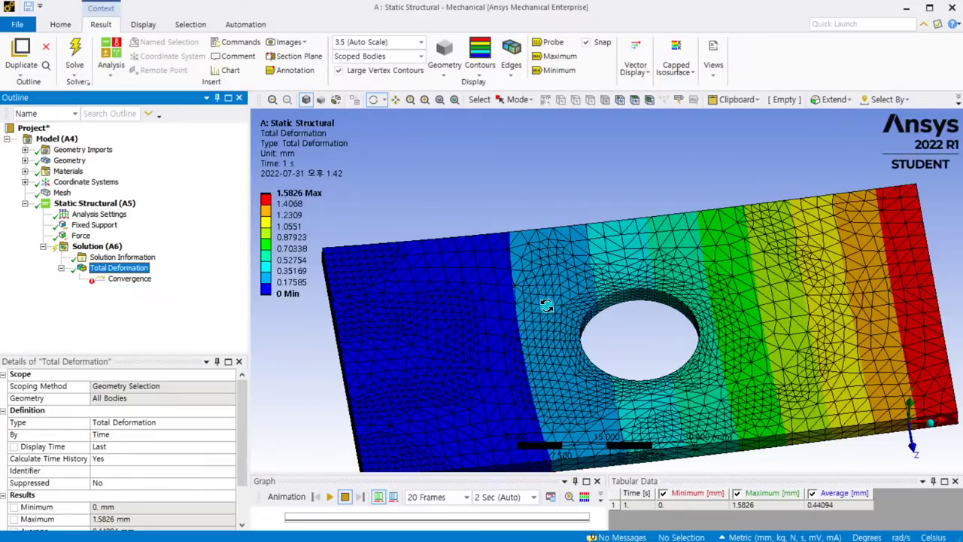
pyautogui.scroll(-2, 558, 293)
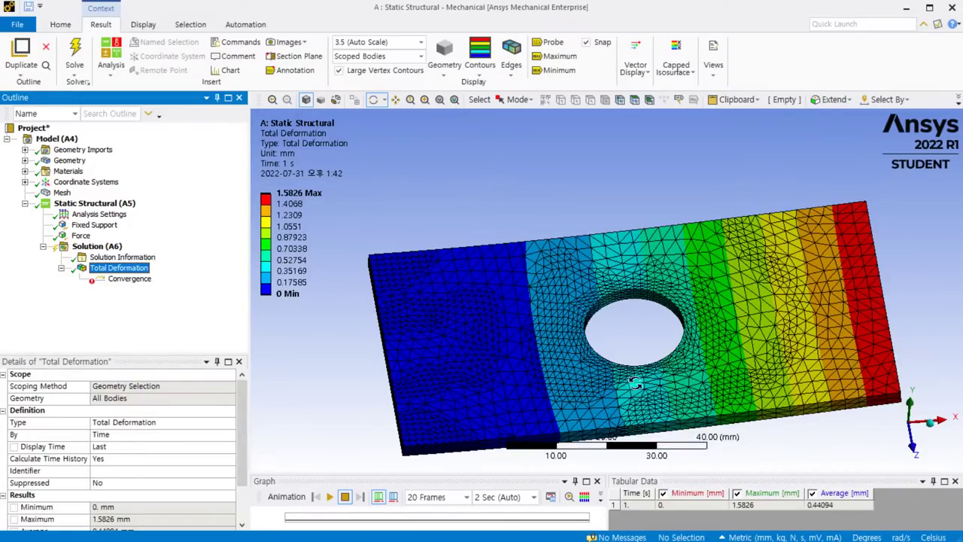
pyautogui.moveTo(835, 338); pyautogui.dragTo(766, 350)
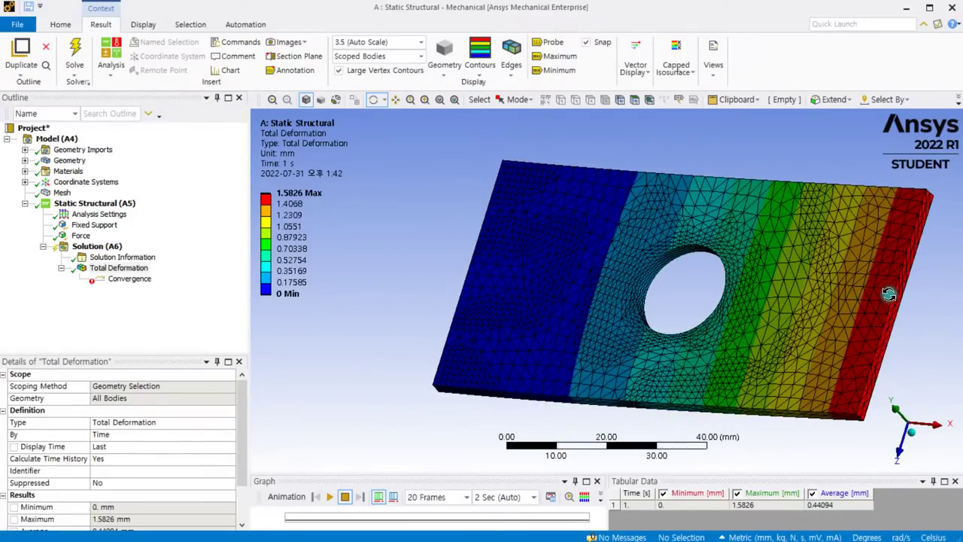
pyautogui.moveTo(856, 304); pyautogui.dragTo(838, 300)
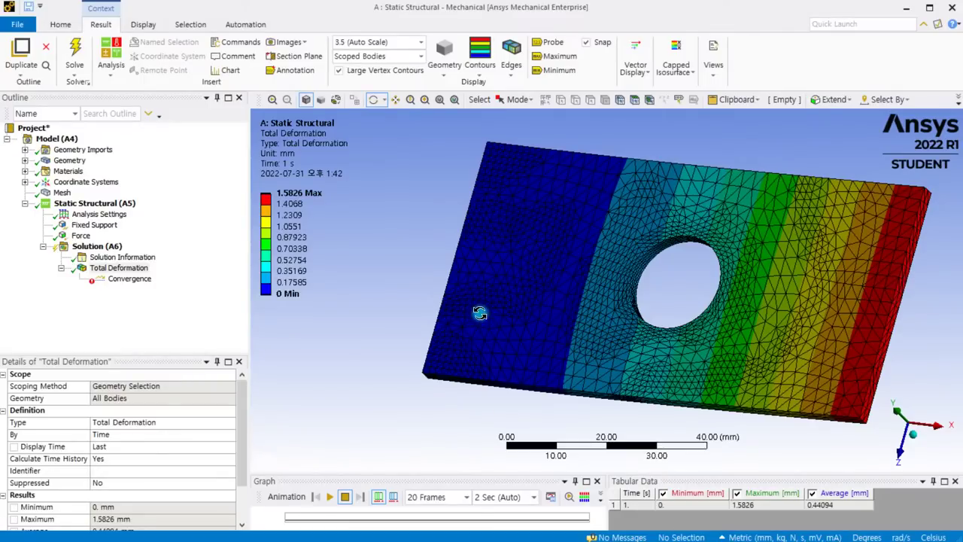
pyautogui.click(143, 282)
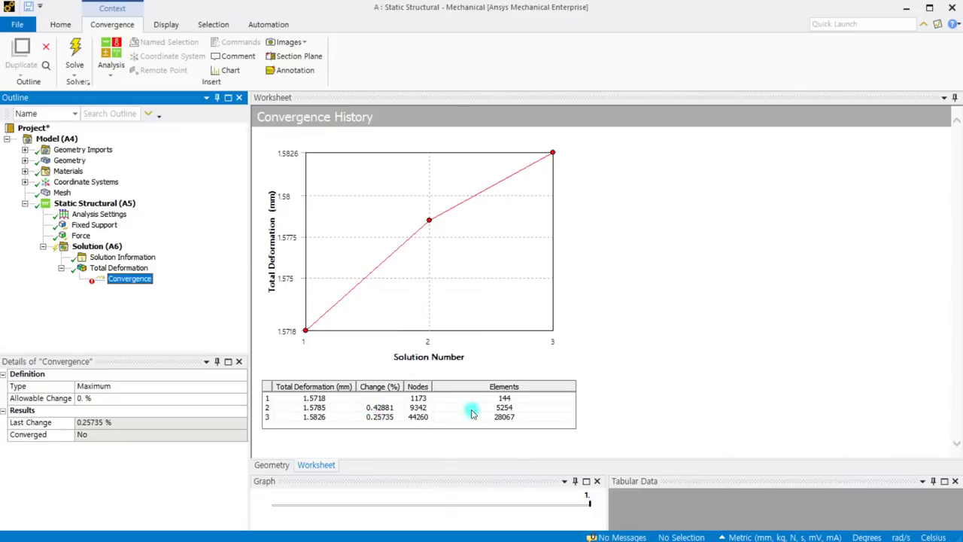
# Add an Equivalent (von-Mises) stress result to the Solution and solve the model
pyautogui.click(87, 247)
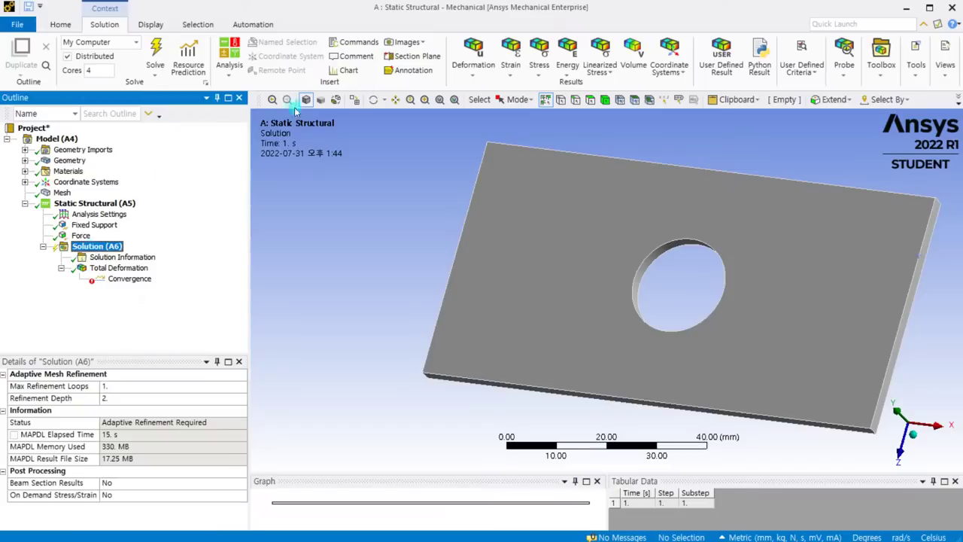
pyautogui.click(539, 69)
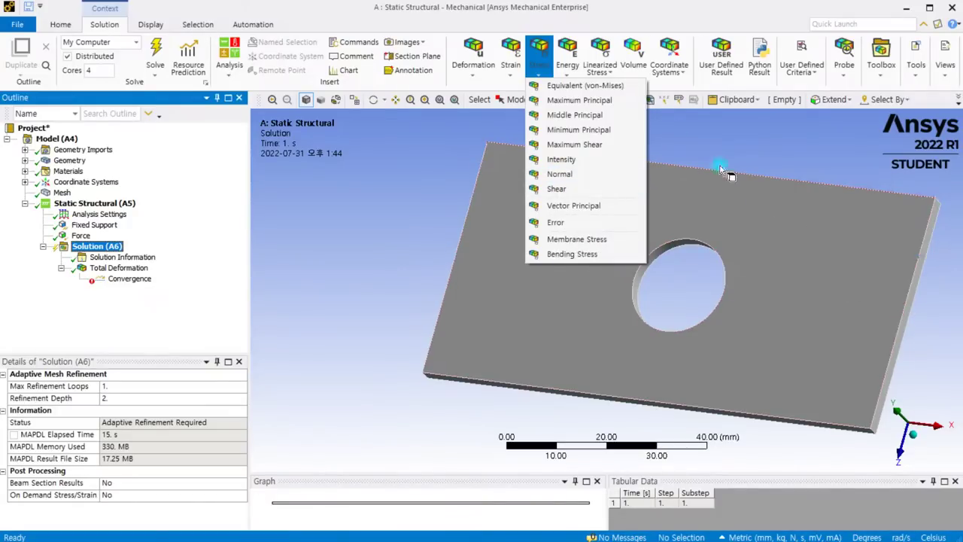
pyautogui.click(595, 85)
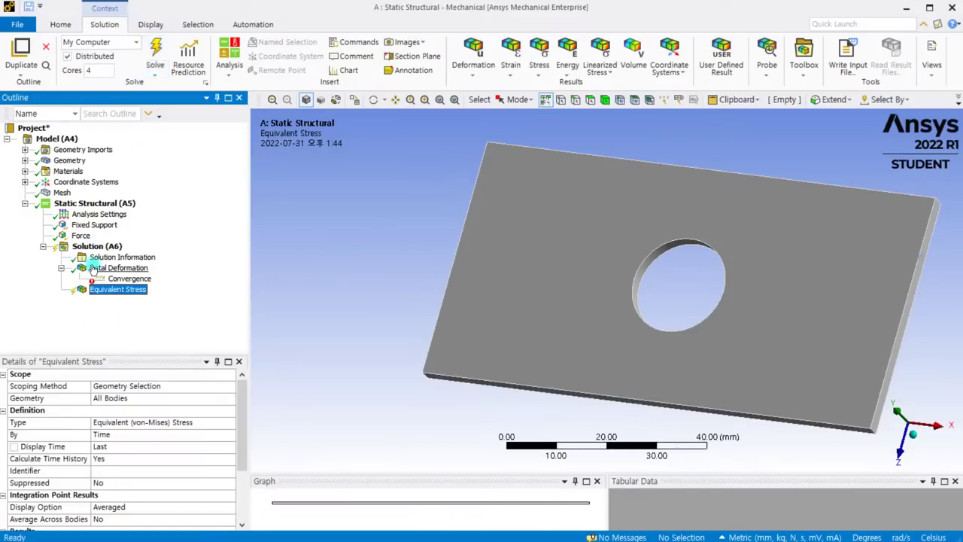
pyautogui.click(156, 54)
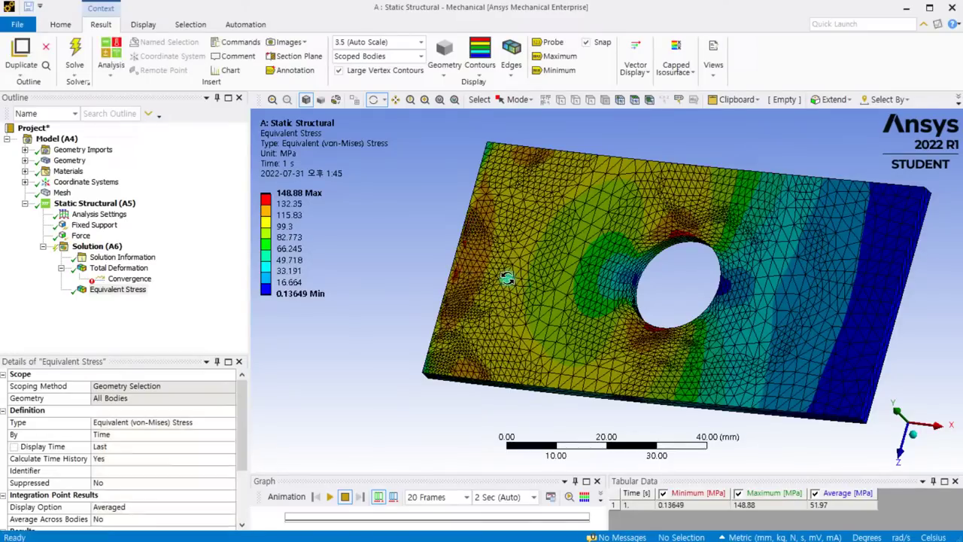
# Review the Total Deformation's Convergence History and examine the Equivalent Stress contour with its legend
pyautogui.click(128, 279)
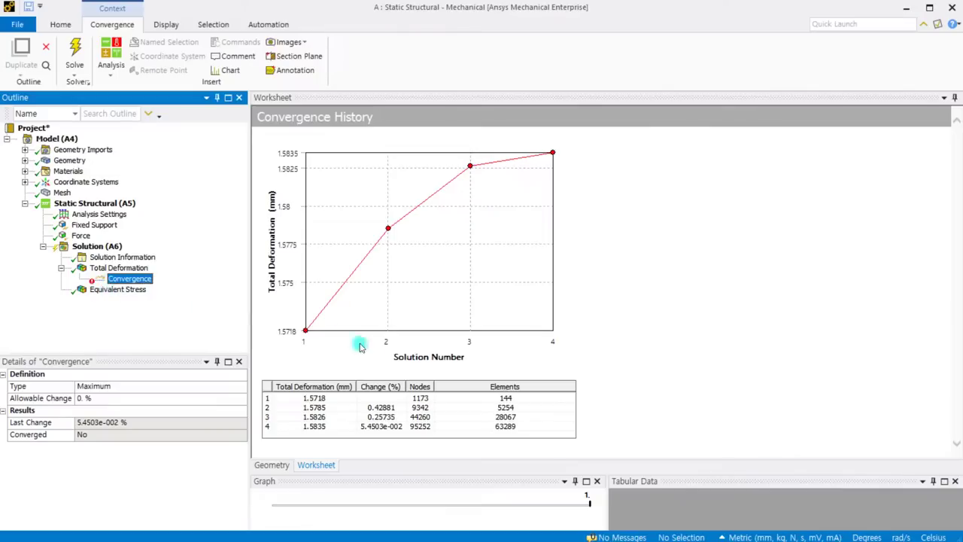
pyautogui.click(121, 294)
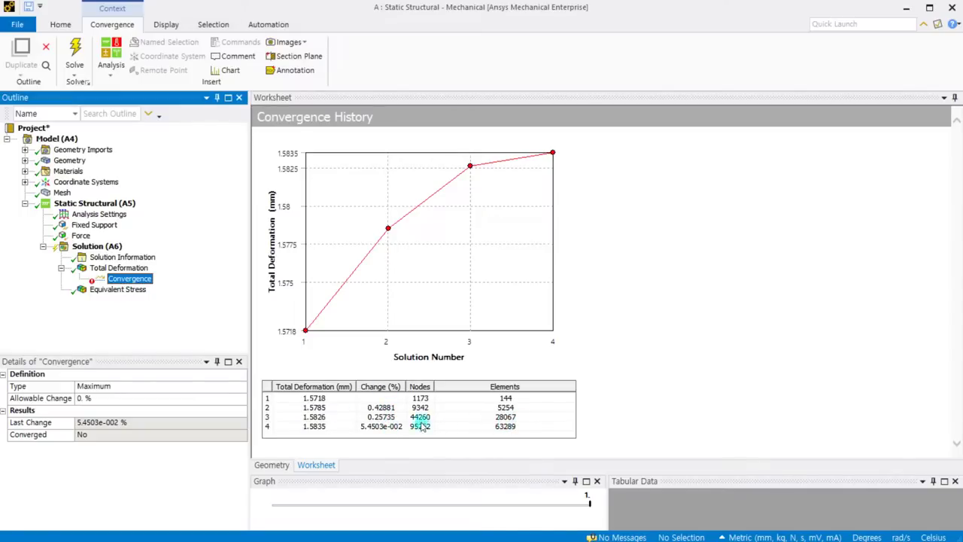
pyautogui.click(118, 295)
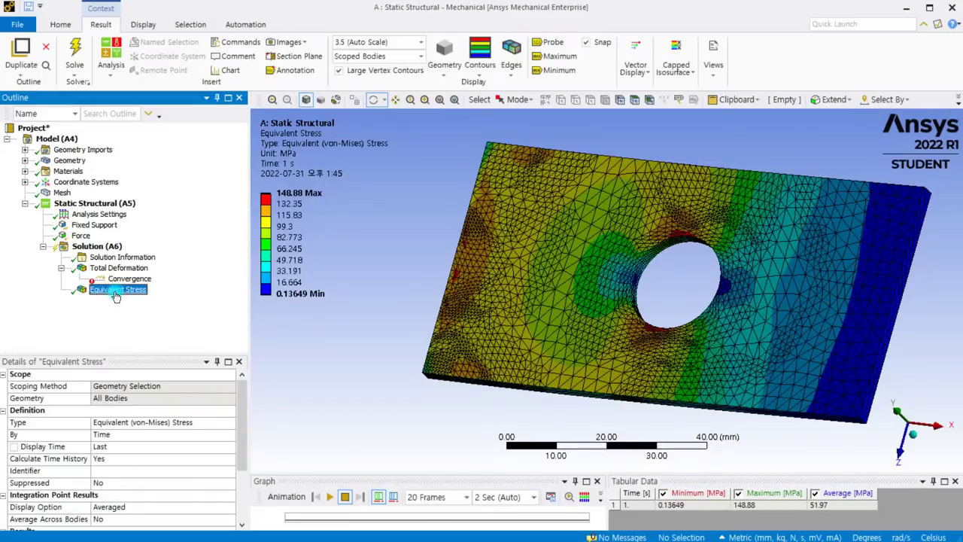
pyautogui.click(161, 458)
pyautogui.click(280, 206)
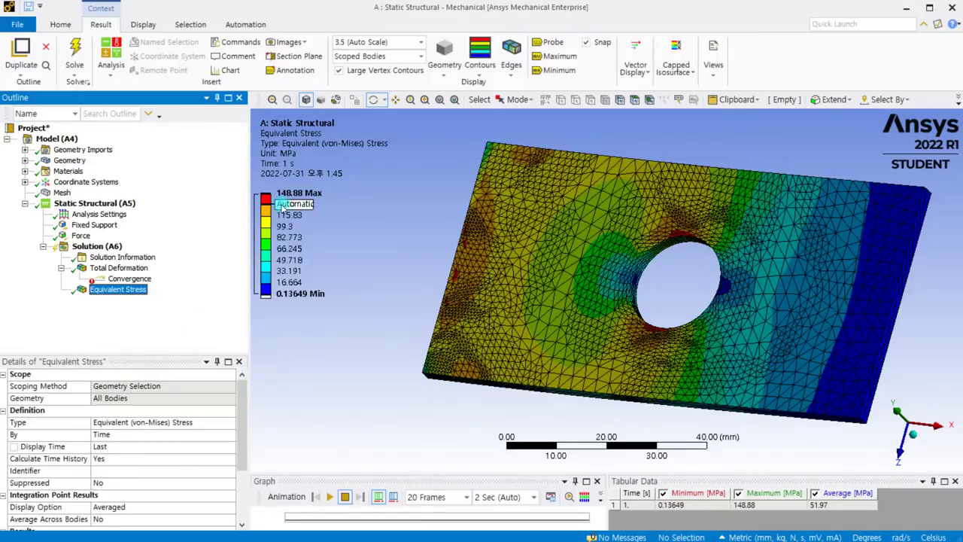
pyautogui.click(286, 201)
pyautogui.click(335, 285)
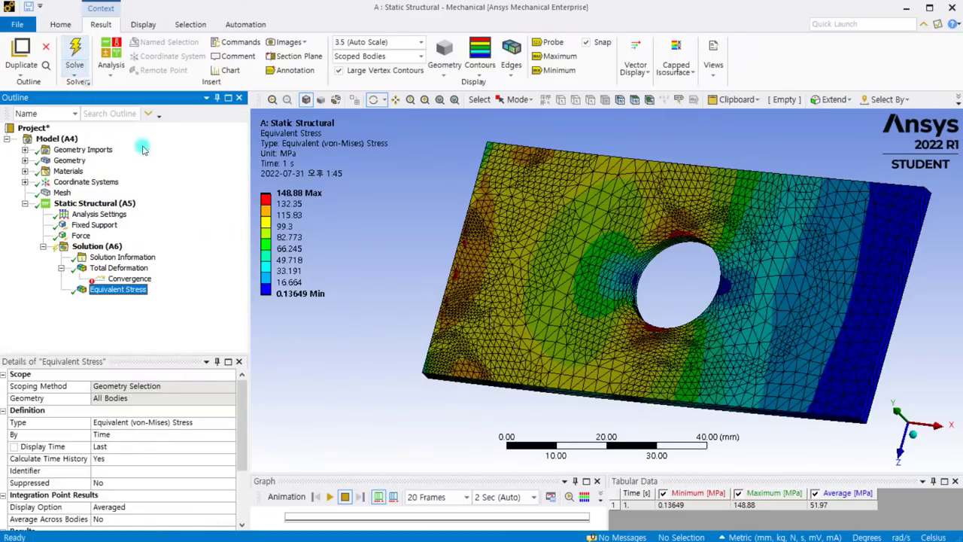
# Insert a Convergence under the Equivalent Stress result with an Allowable Change of 5 %, and try to solve the model
pyautogui.rightClick(133, 292)
pyautogui.moveTo(158, 302)
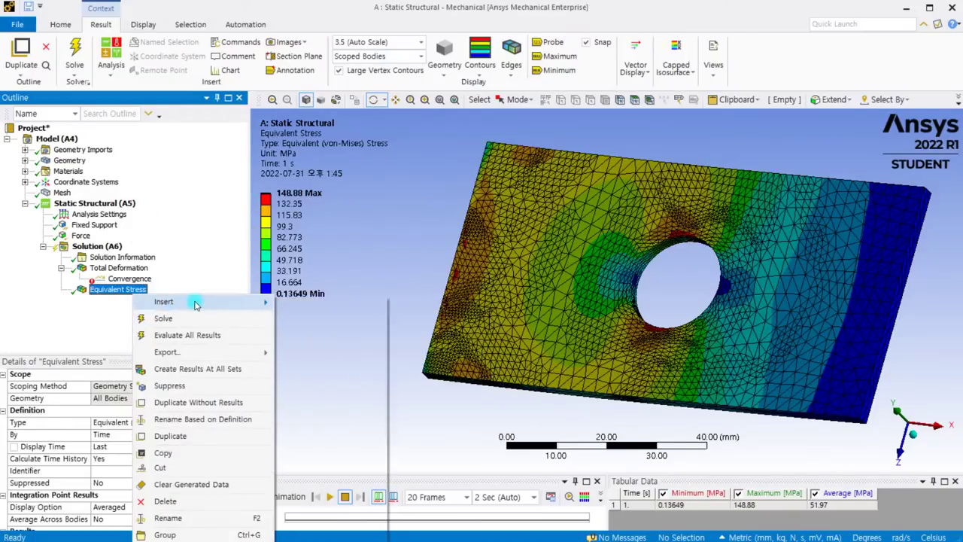
pyautogui.click(331, 496)
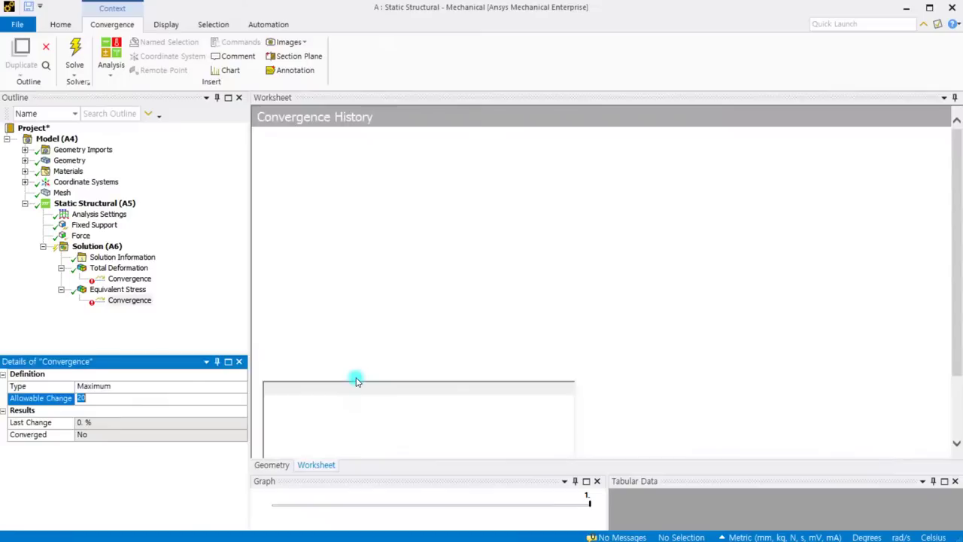
pyautogui.click(80, 398)
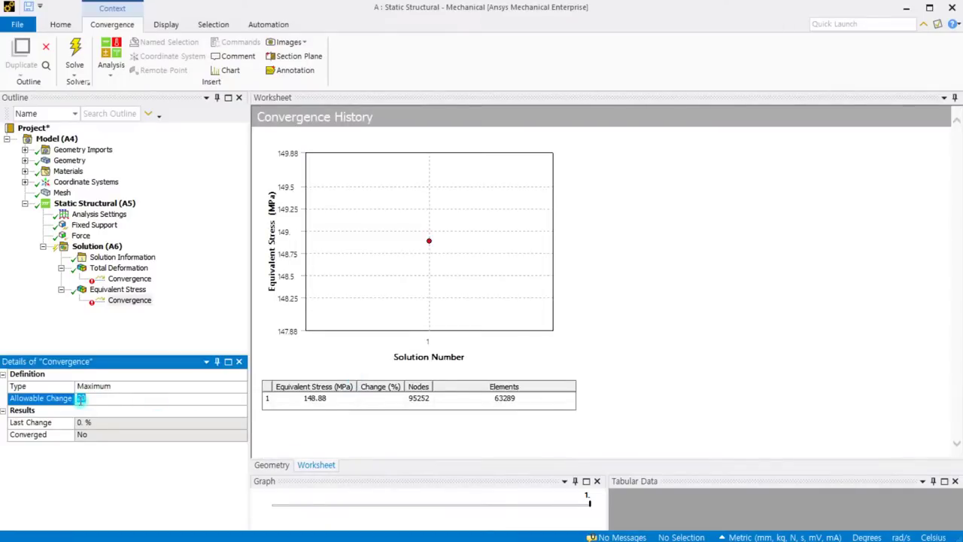
pyautogui.press('BackSpace')
pyautogui.click(147, 301)
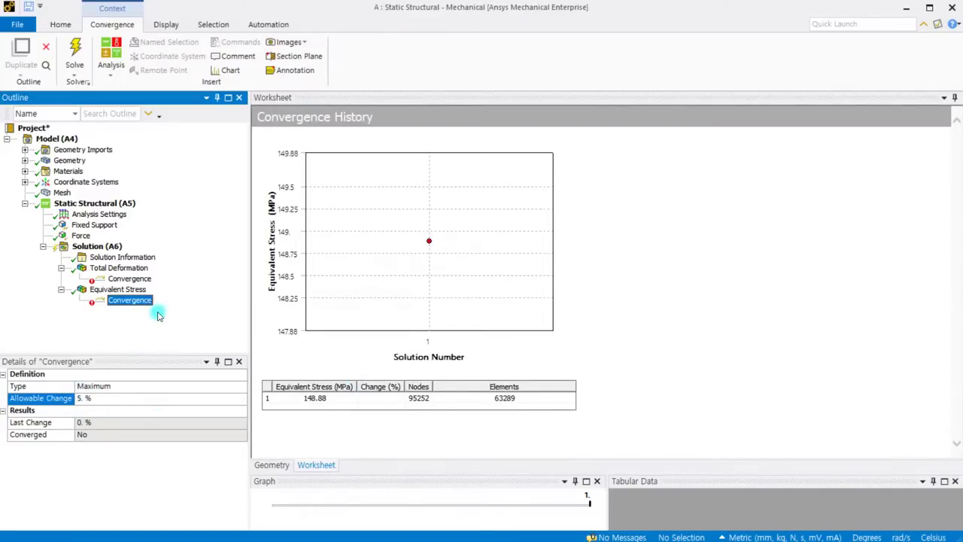
pyautogui.click(74, 55)
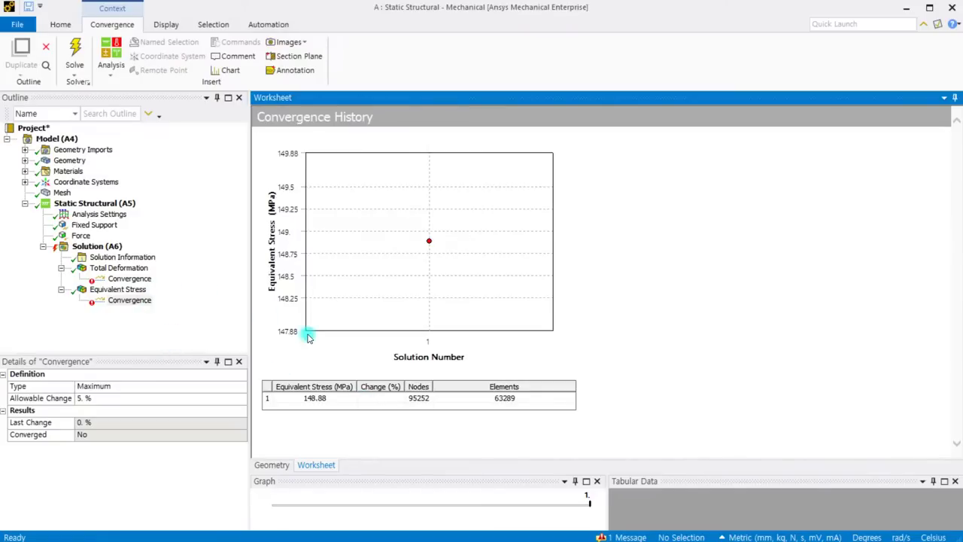
# Compare the convergence histories of Total Deformation and Equivalent Stress, and check the Solution's adaptive mesh refinement details
pyautogui.click(154, 280)
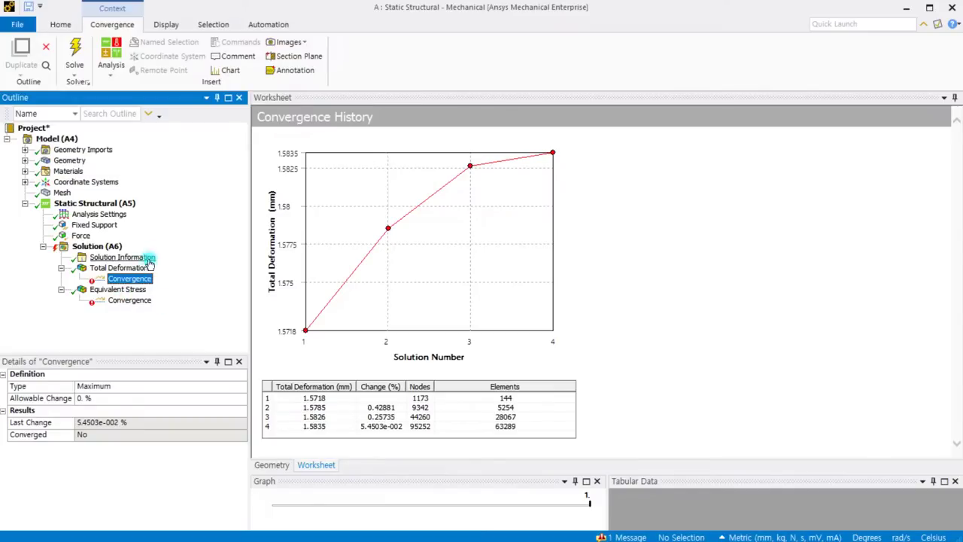
pyautogui.click(143, 304)
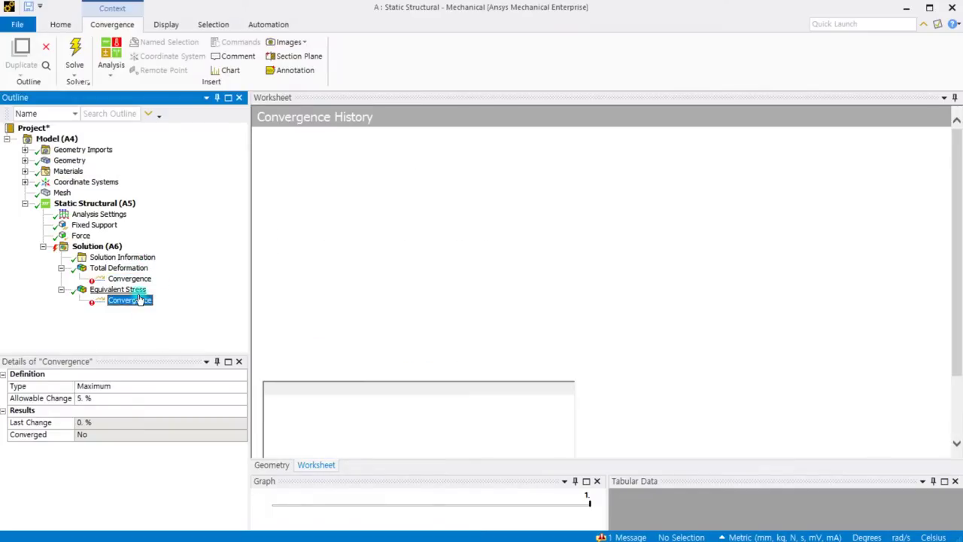
pyautogui.click(134, 279)
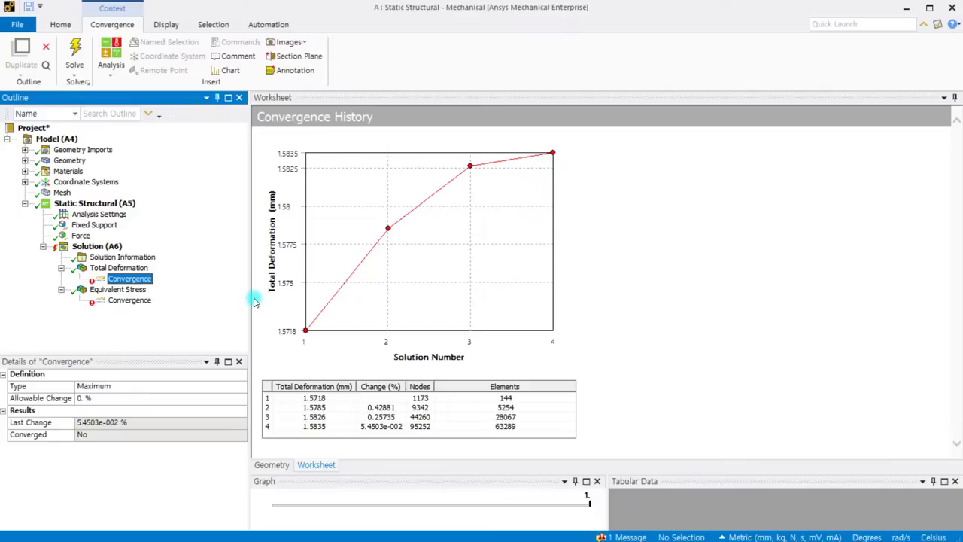
pyautogui.click(80, 252)
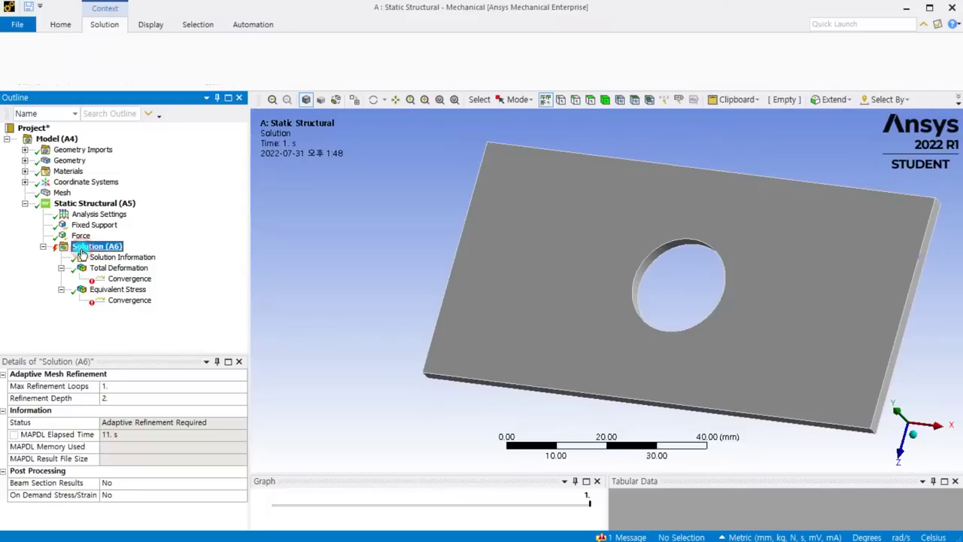
# Delete the Convergence objects from both the Total Deformation and Equivalent Stress results
pyautogui.click(120, 280)
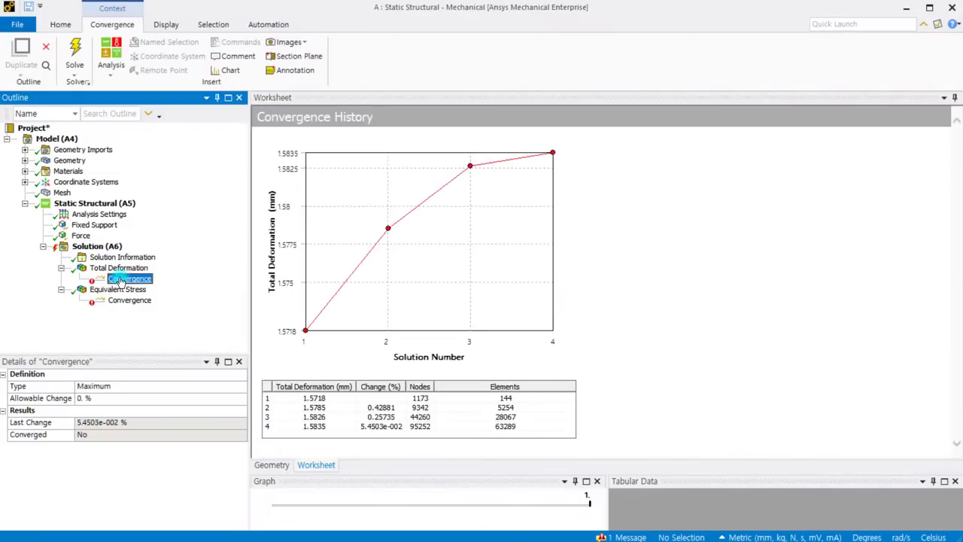
pyautogui.press('Delete')
pyautogui.press('Return')
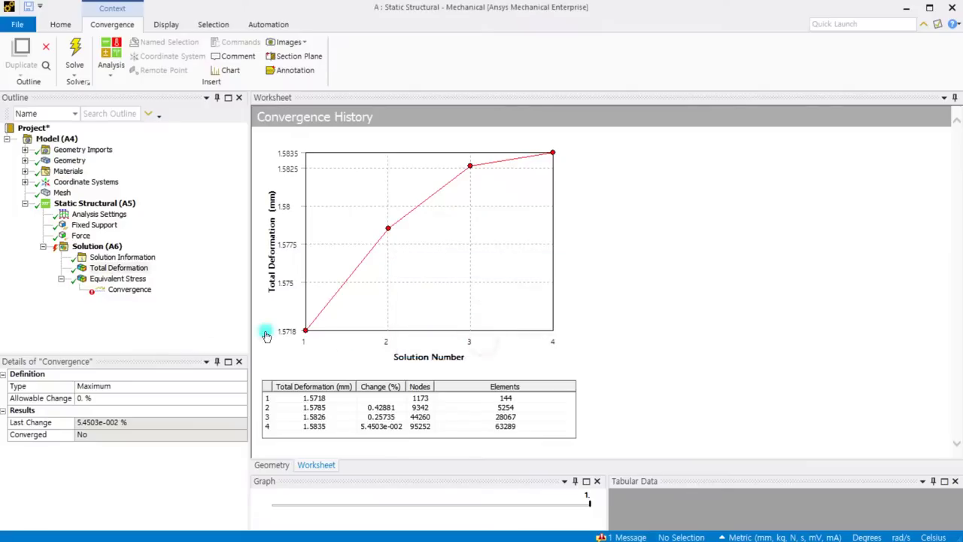
pyautogui.click(127, 289)
pyautogui.press('Delete')
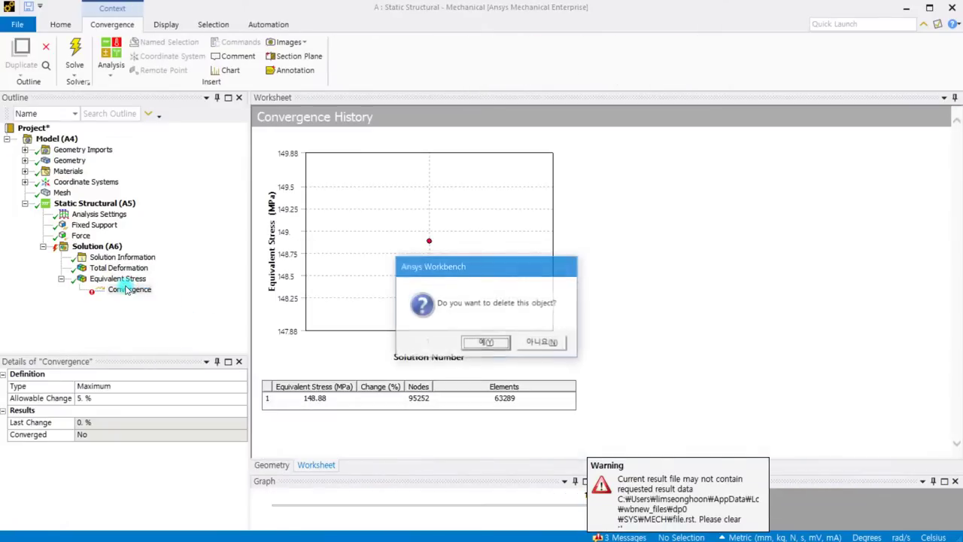
pyautogui.click(477, 342)
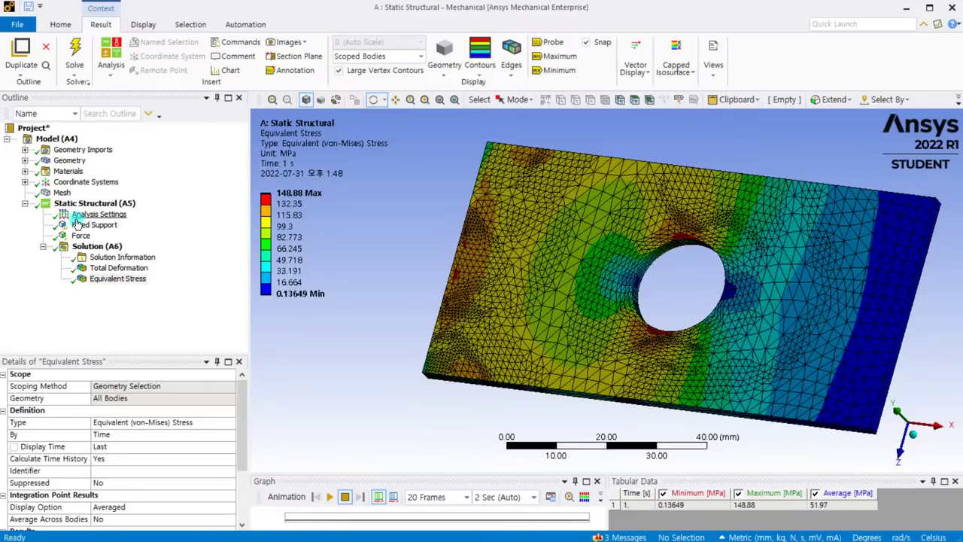
# Clear the generated mesh and result data from the model, and solve it again
pyautogui.click(67, 184)
pyautogui.rightClick(62, 192)
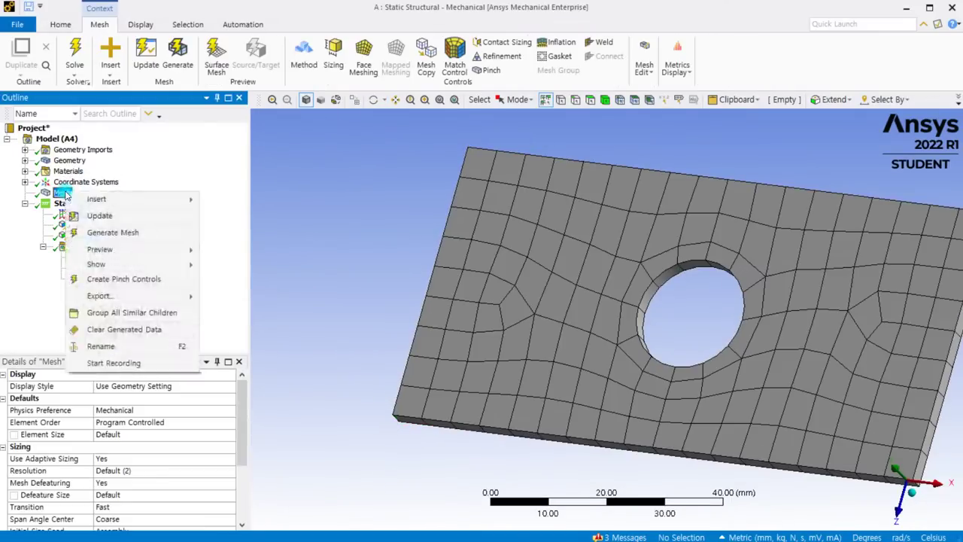
pyautogui.click(101, 329)
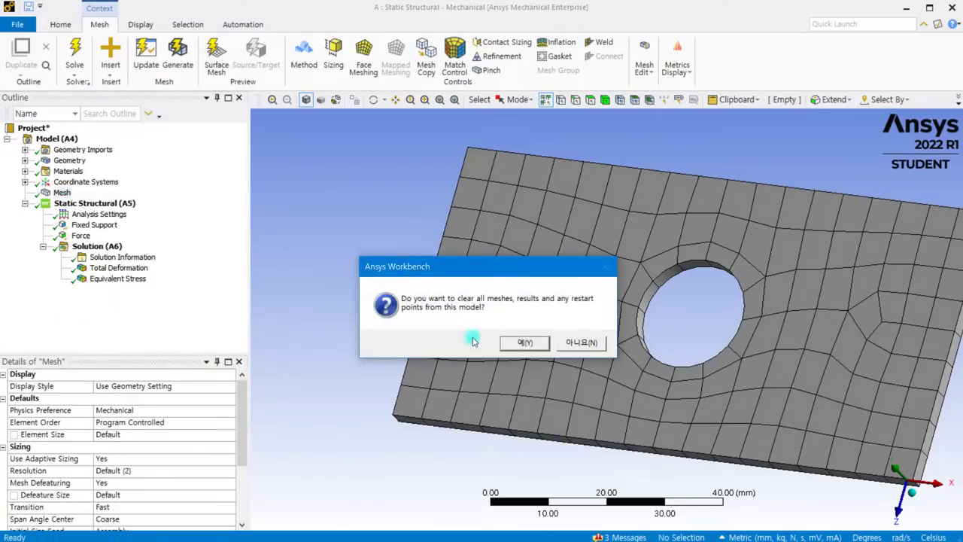
pyautogui.click(510, 341)
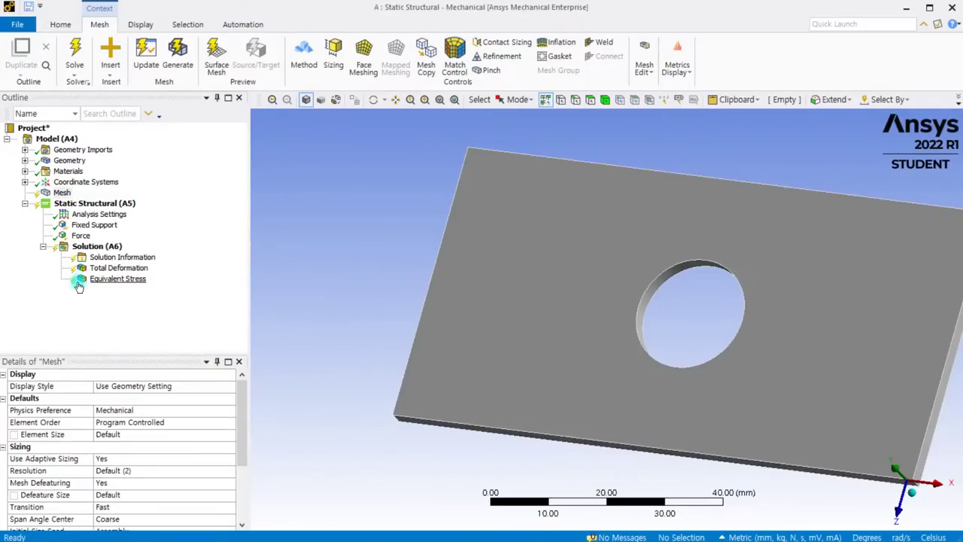
pyautogui.click(75, 53)
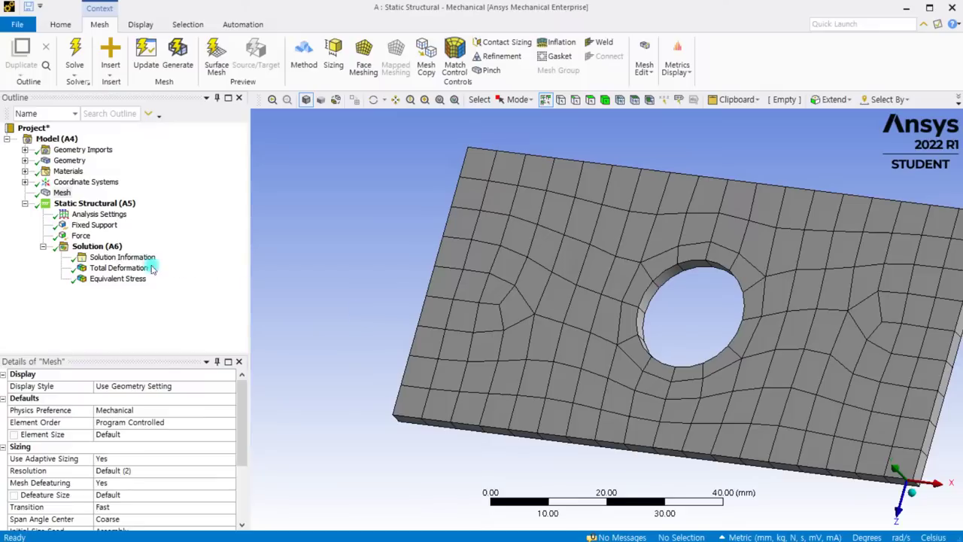
# Solve a new Structural Error result under the Solution and examine its distribution around the hole and plate corners
pyautogui.click(87, 247)
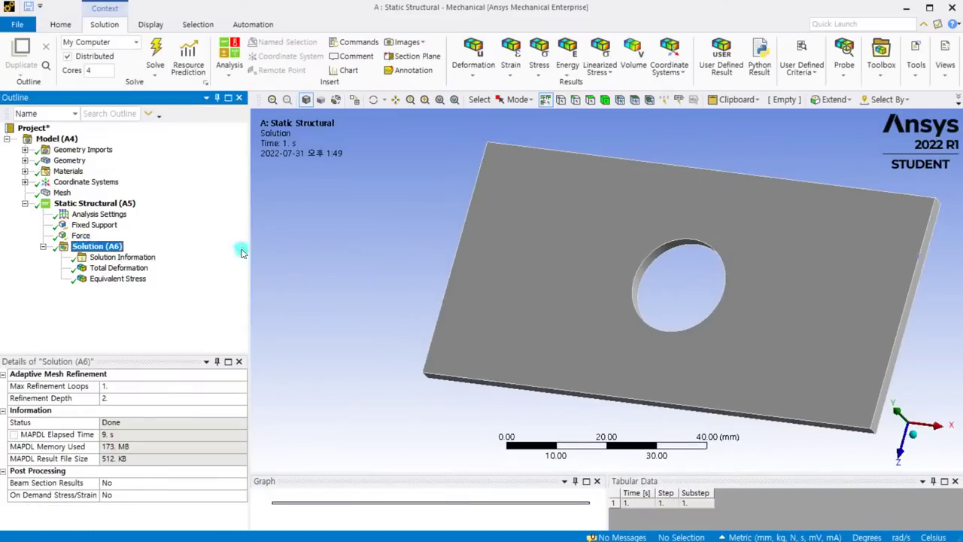
pyautogui.click(542, 68)
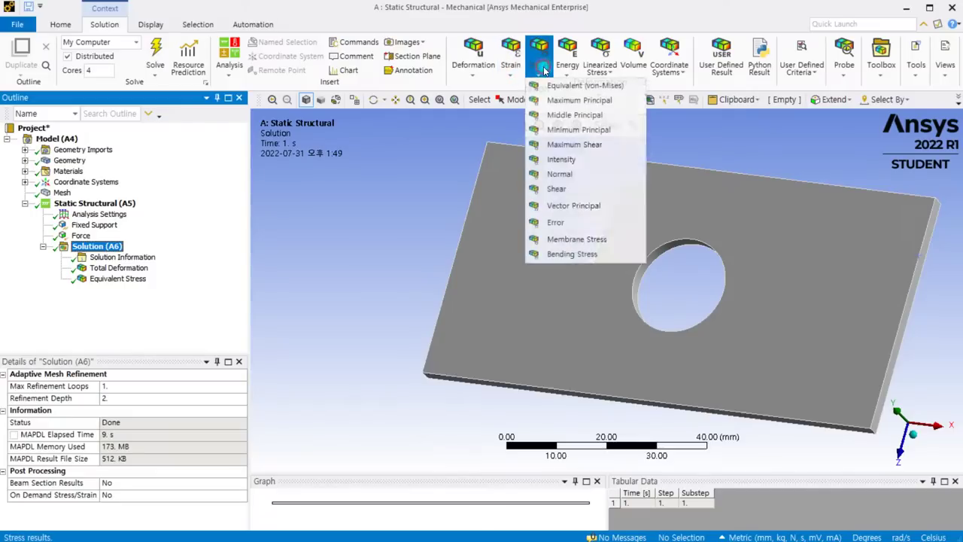
pyautogui.click(556, 222)
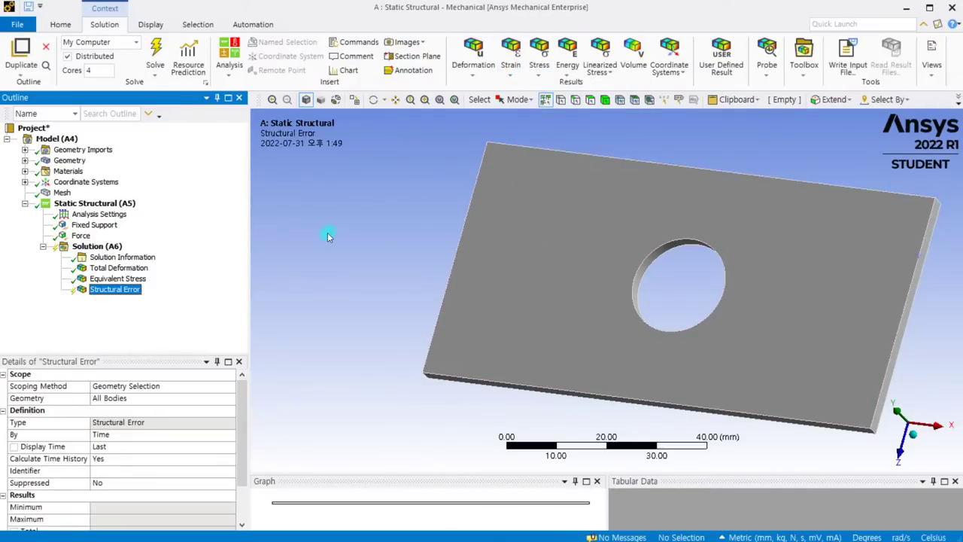
pyautogui.click(140, 293)
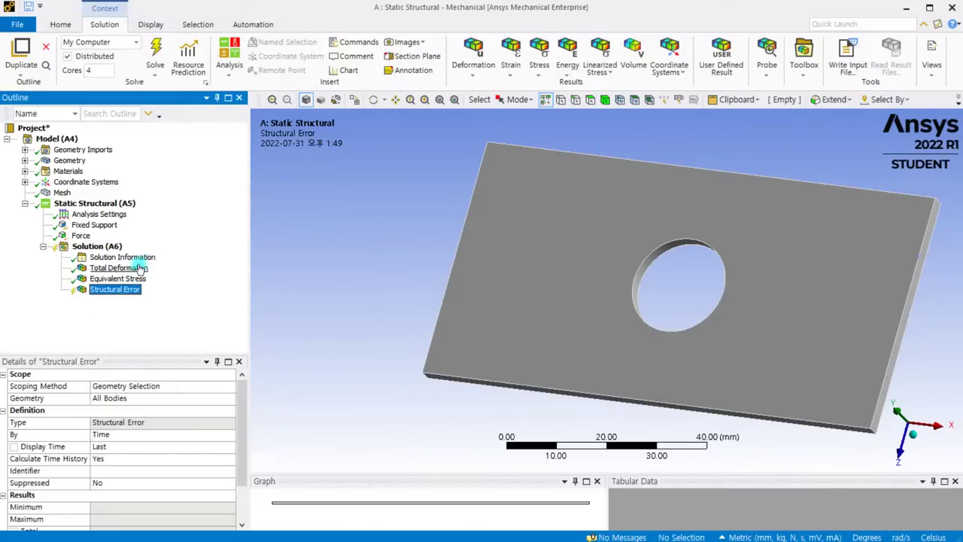
pyautogui.click(156, 53)
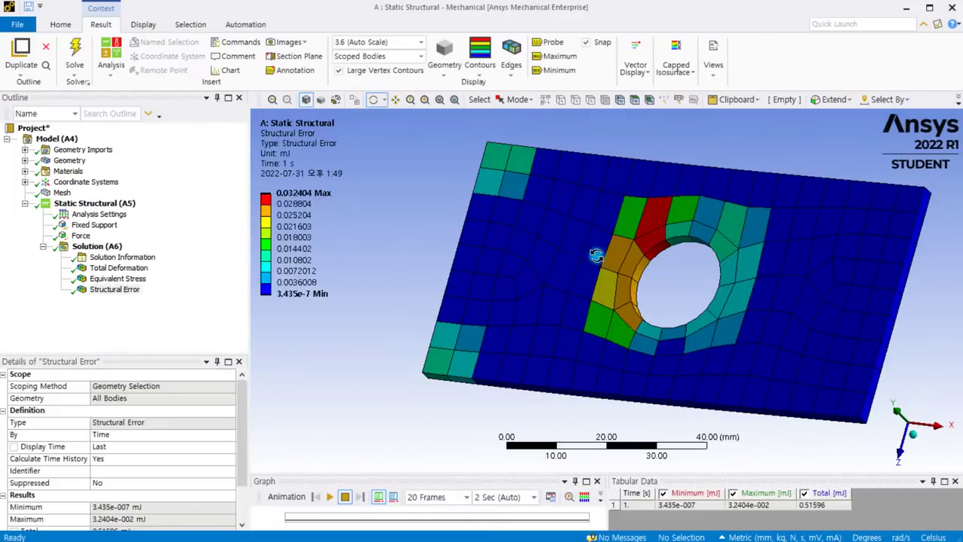
pyautogui.moveTo(584, 293); pyautogui.dragTo(586, 298, button='middle')
pyautogui.scroll(2, 664, 242)
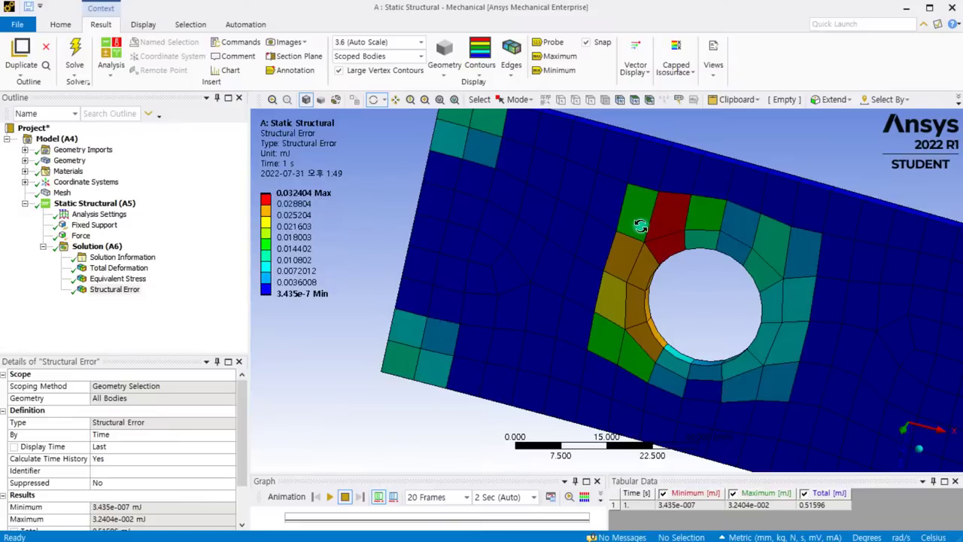
pyautogui.moveTo(648, 259); pyautogui.dragTo(630, 234)
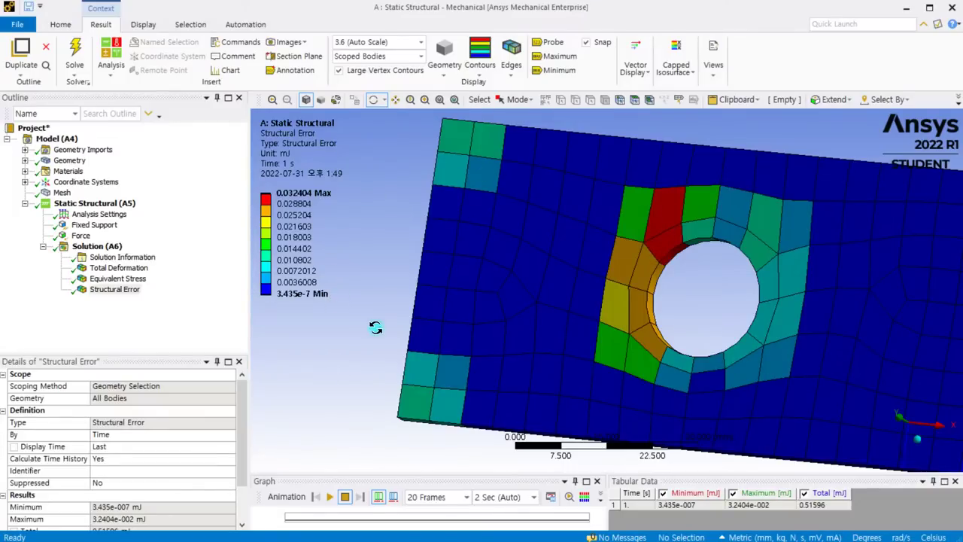
pyautogui.click(326, 192)
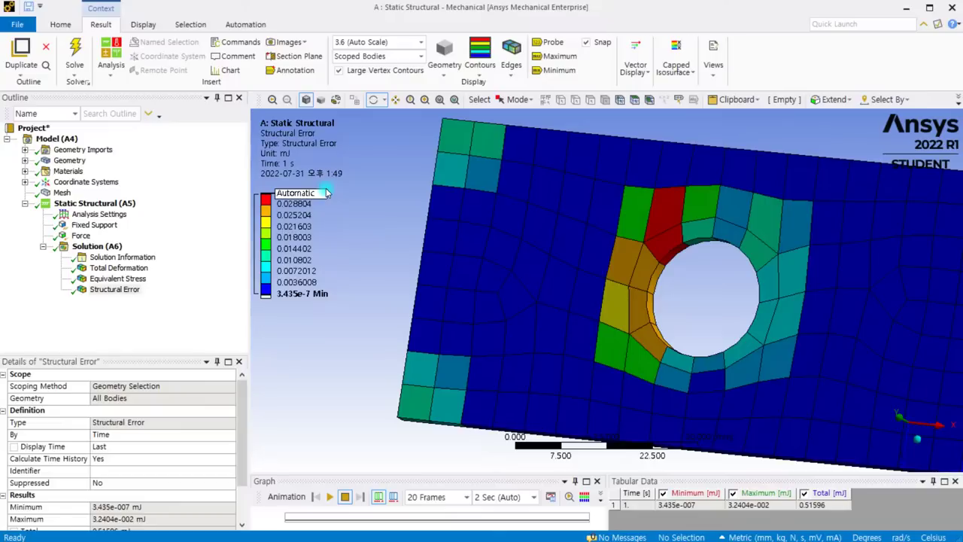
pyautogui.click(373, 290)
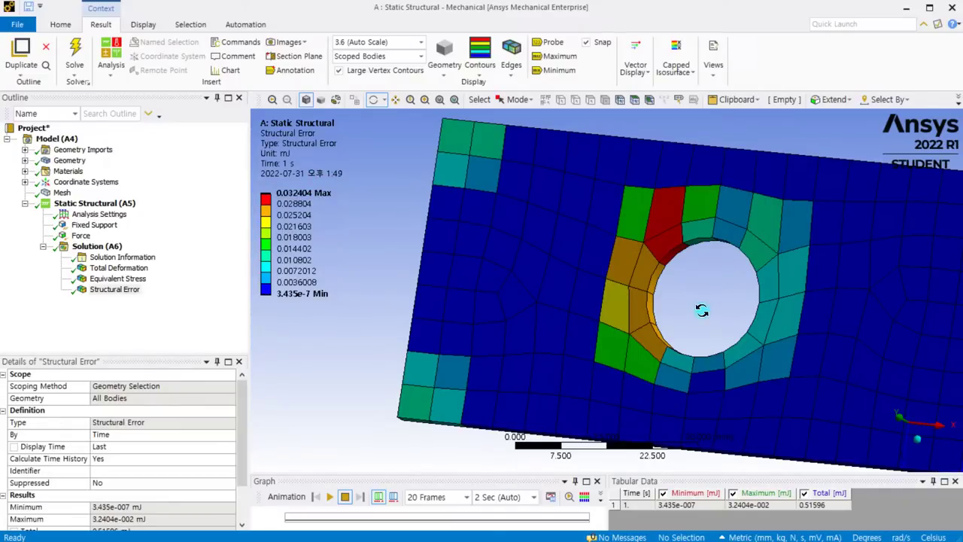
# Insert a Convergence under the Equivalent Stress result with an Allowable Change of 1 % and solve the model
pyautogui.click(120, 278)
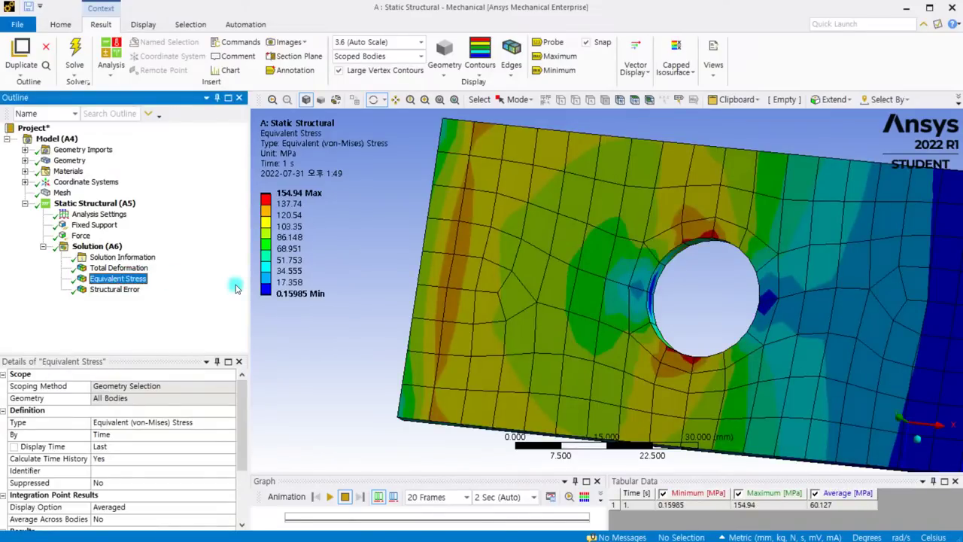
pyautogui.rightClick(122, 279)
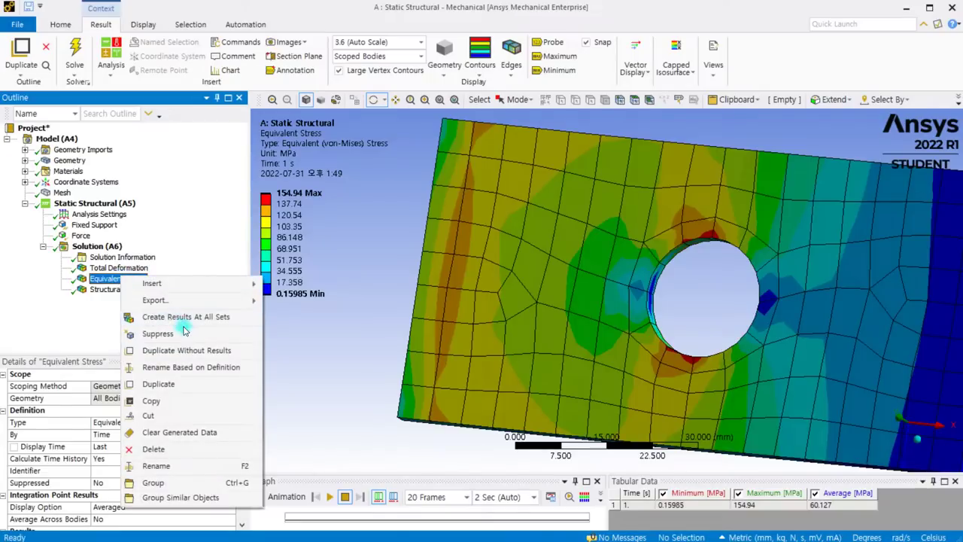
pyautogui.moveTo(252, 287)
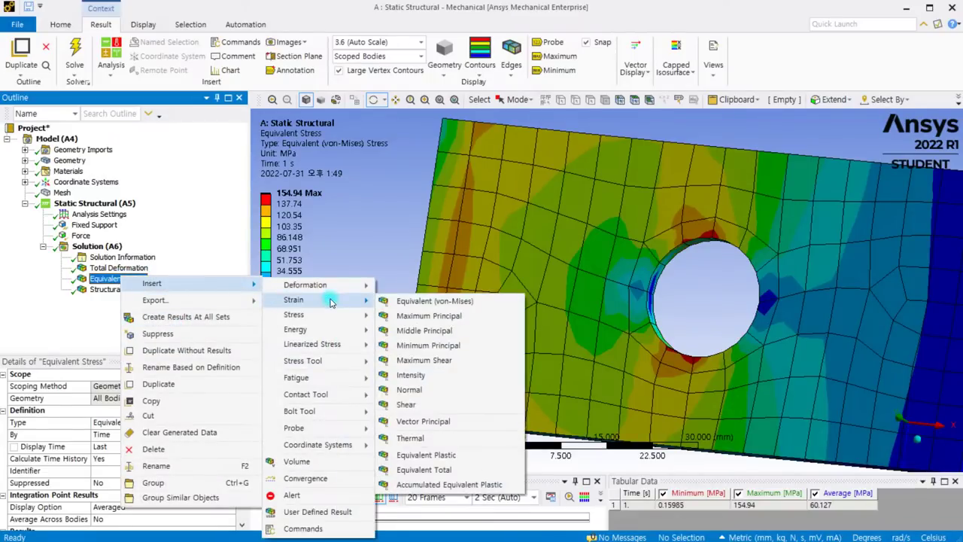
pyautogui.click(306, 479)
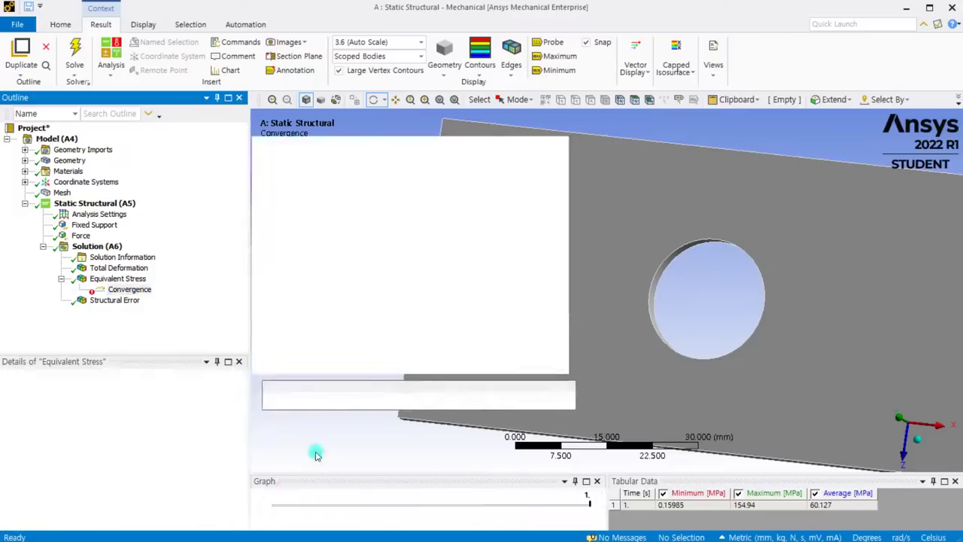
pyautogui.click(80, 399)
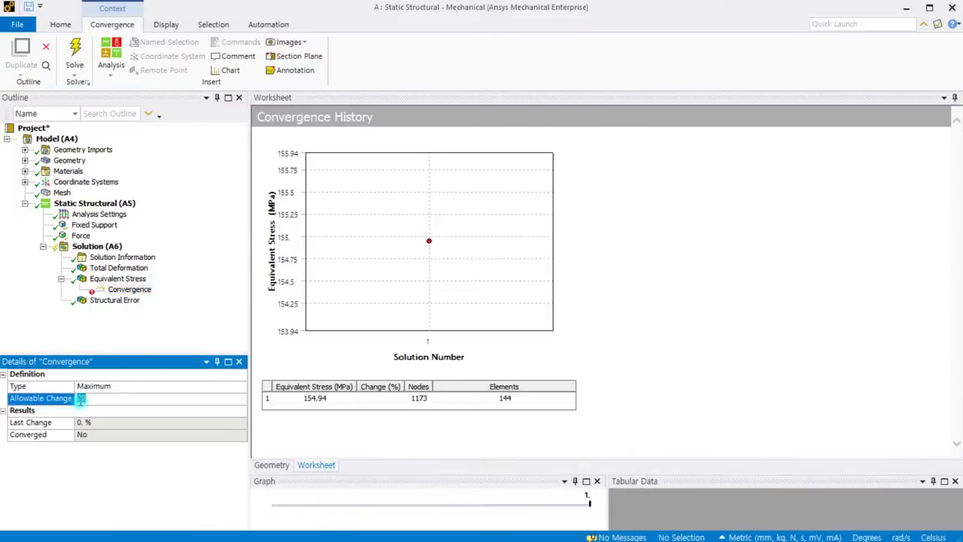
pyautogui.write('1')
pyautogui.click(204, 317)
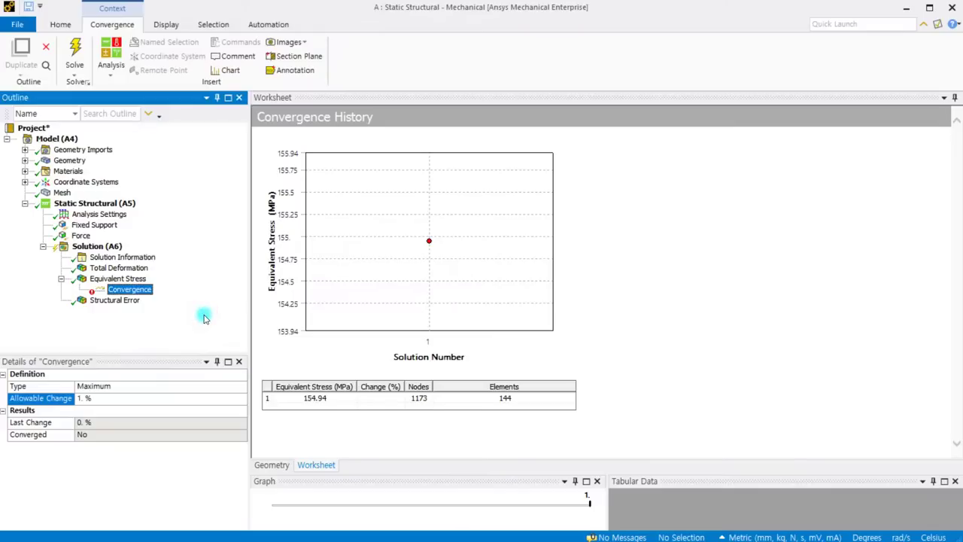
pyautogui.click(76, 53)
pyautogui.click(203, 300)
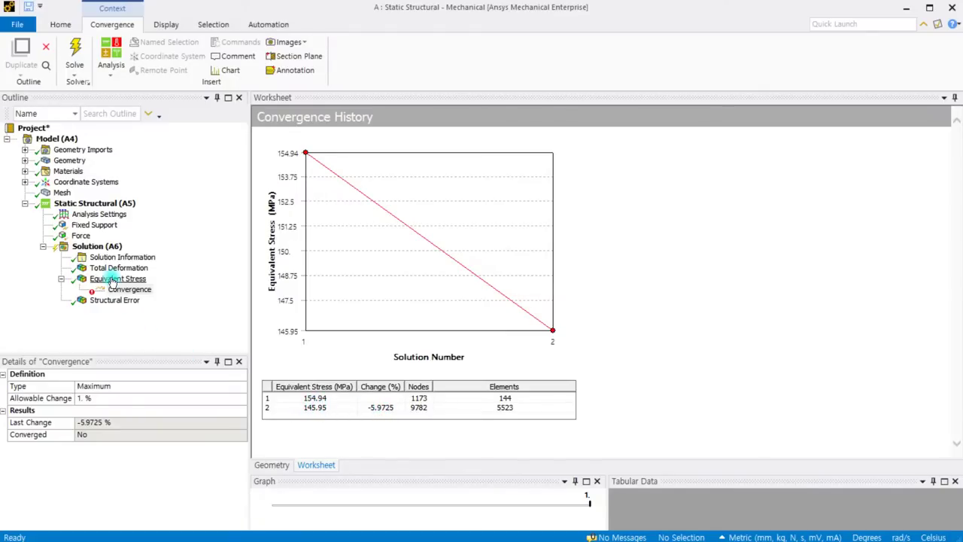
# Compare the Equivalent Stress and Structural Error contours on the refined mesh, especially around the hole and along the fixed edge
pyautogui.click(111, 279)
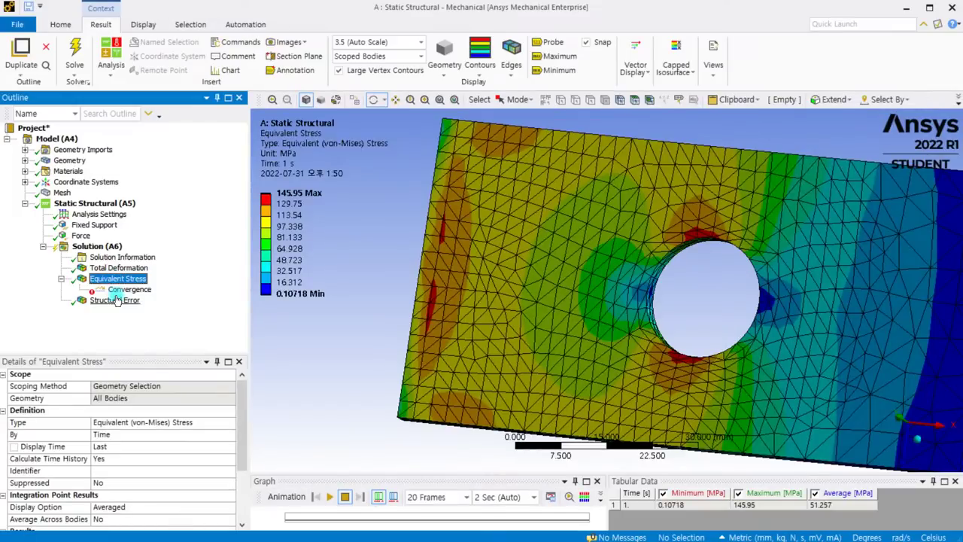
pyautogui.moveTo(625, 279); pyautogui.dragTo(654, 297)
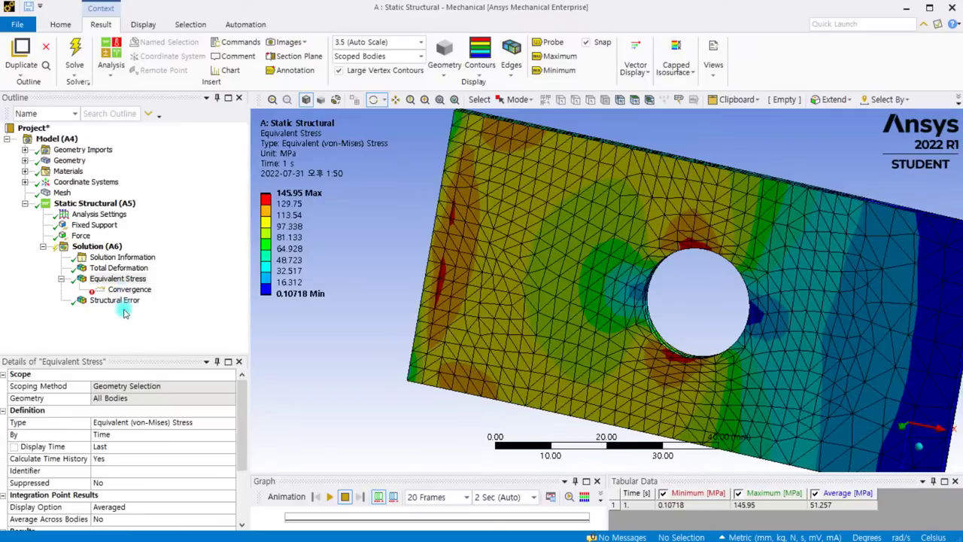
pyautogui.click(126, 301)
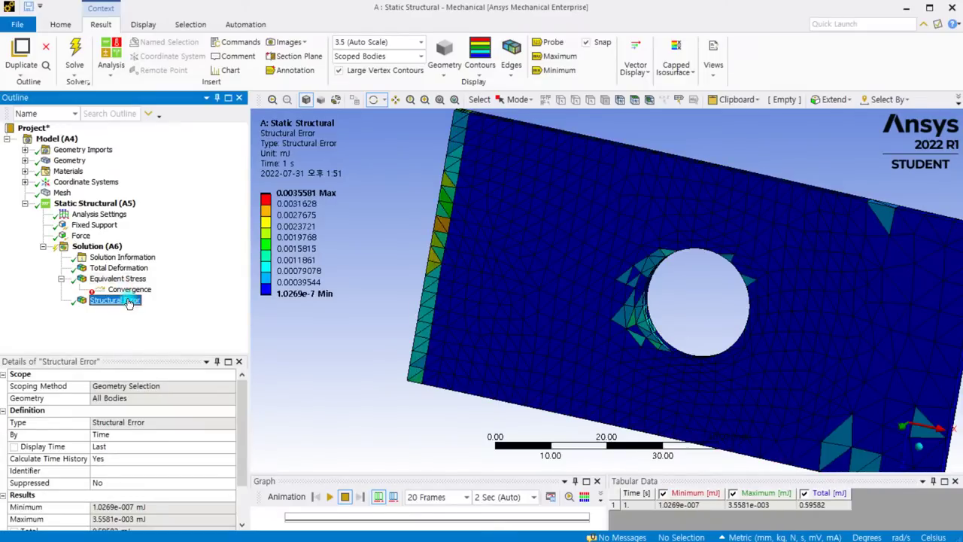
pyautogui.moveTo(460, 305)
pyautogui.mouseDown()
pyautogui.moveTo(496, 278)
pyautogui.moveTo(461, 304)
pyautogui.mouseUp()
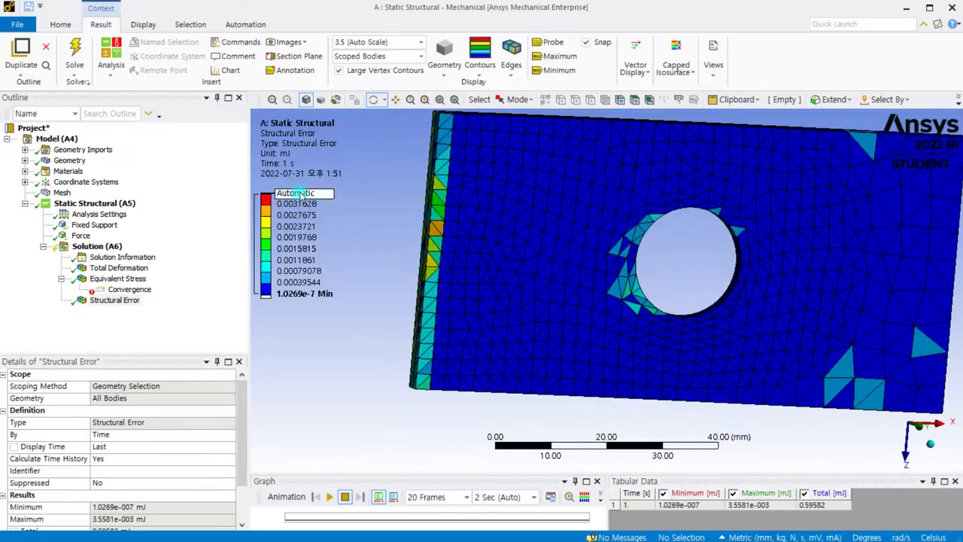
pyautogui.moveTo(608, 228); pyautogui.dragTo(552, 218)
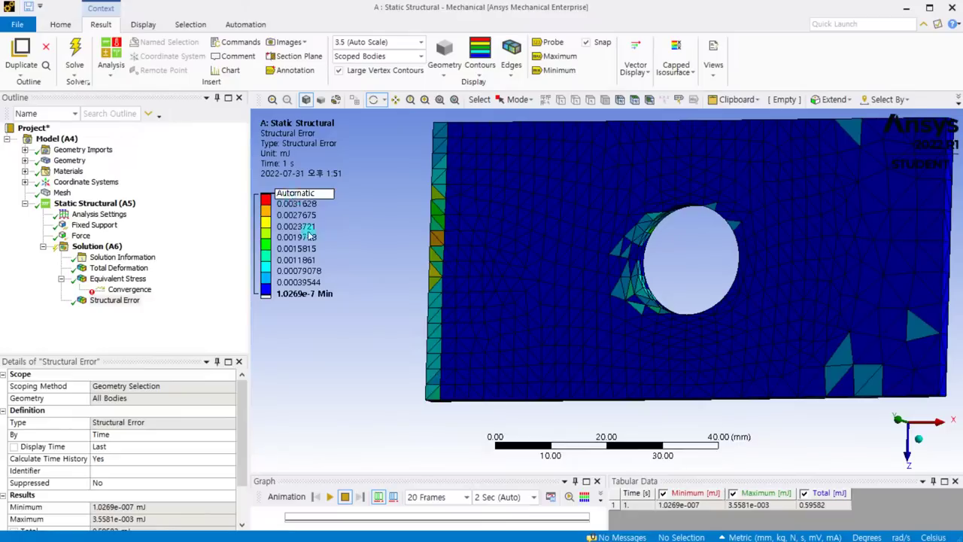
pyautogui.moveTo(610, 252); pyautogui.dragTo(655, 259)
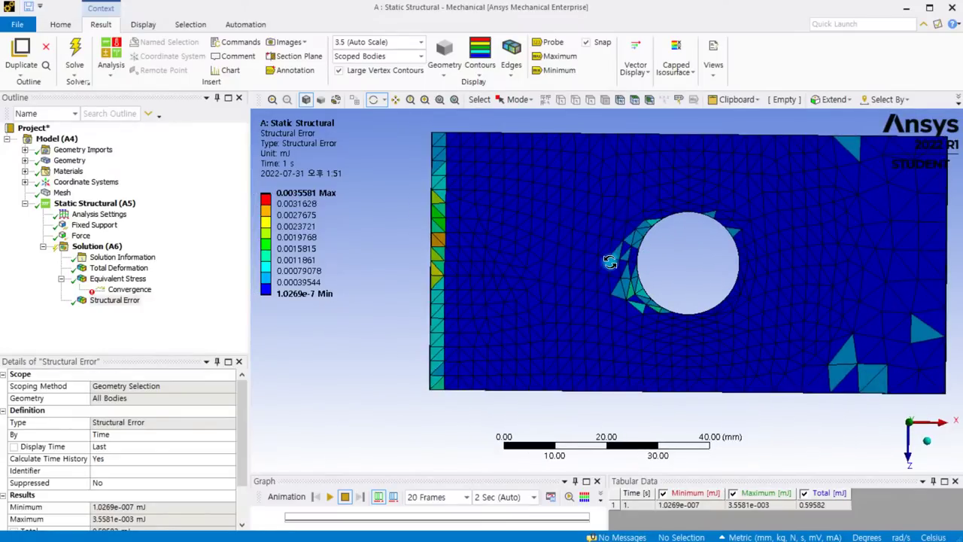
pyautogui.scroll(4, 609, 261)
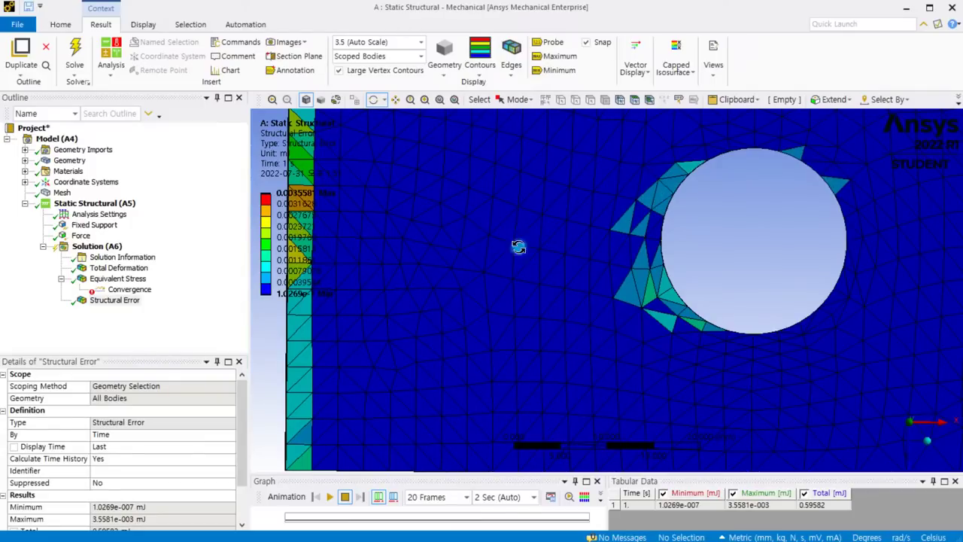
pyautogui.scroll(-2, 662, 275)
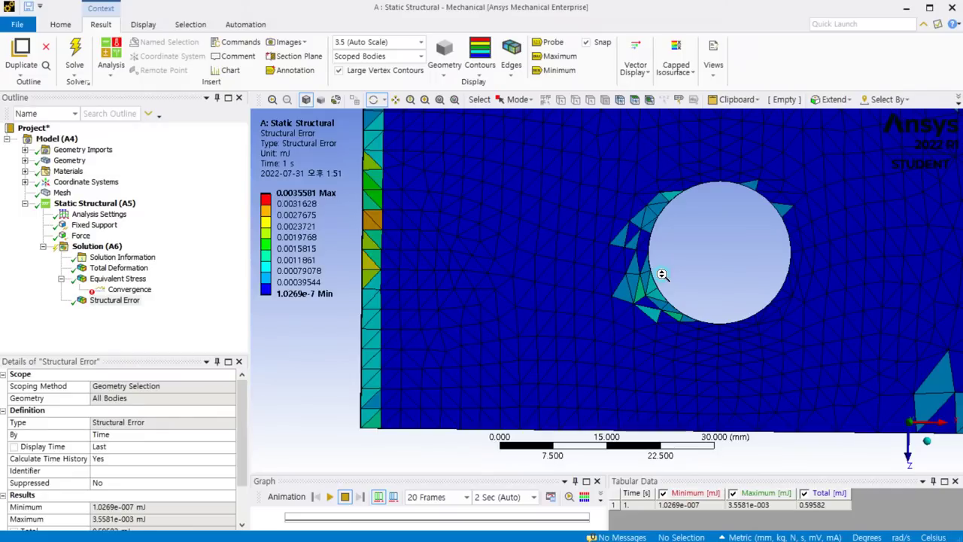
pyautogui.scroll(-1, 662, 274)
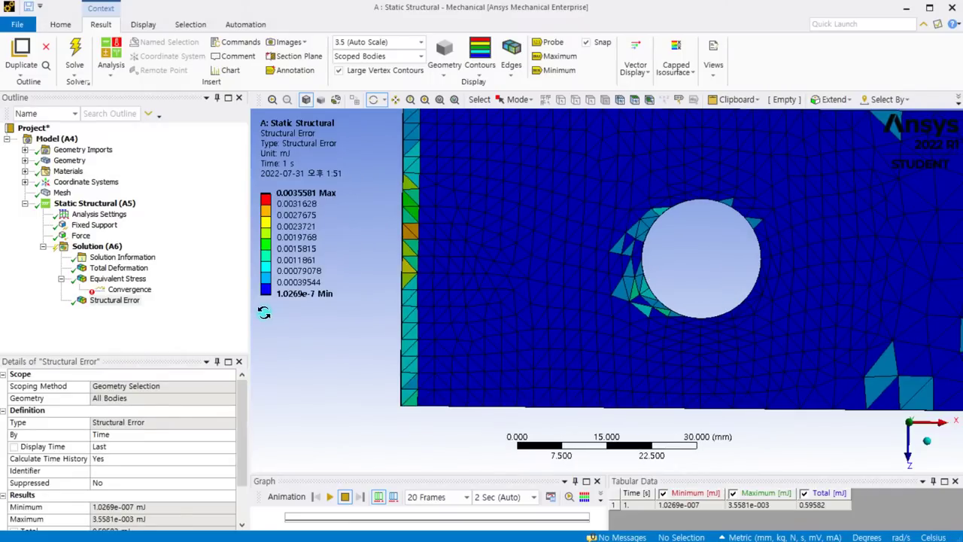
pyautogui.click(117, 278)
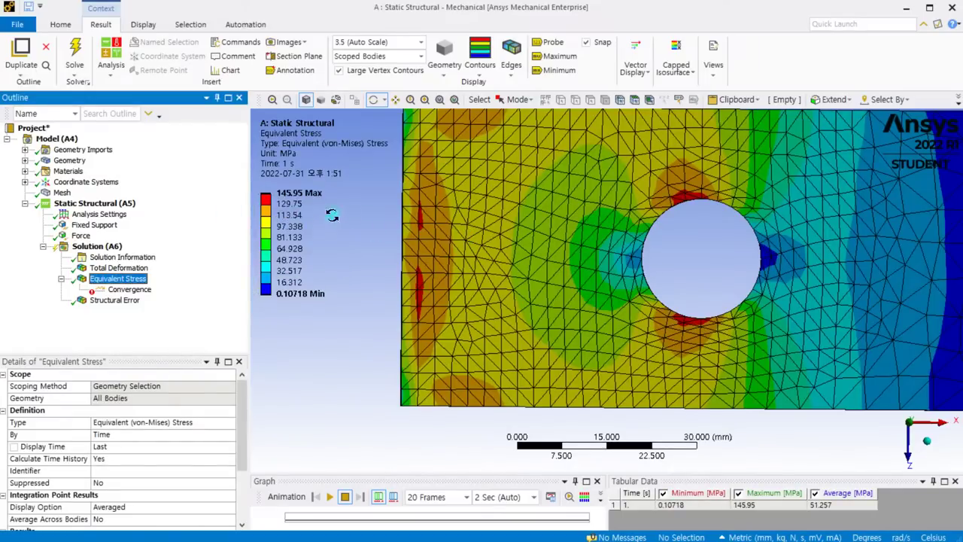
# Set the Allowable Change of the Equivalent Stress Convergence to 0.5 % and solve the model again
pyautogui.click(154, 292)
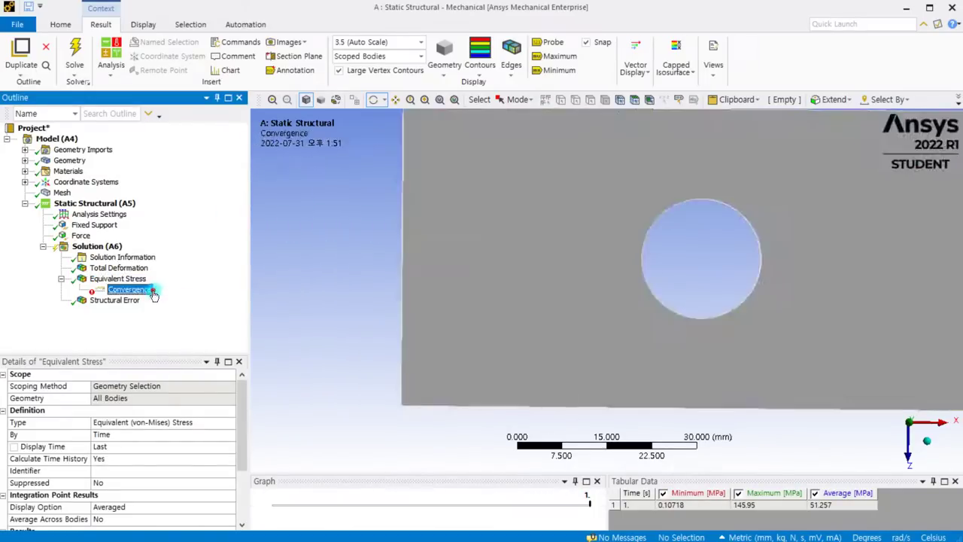
pyautogui.click(93, 398)
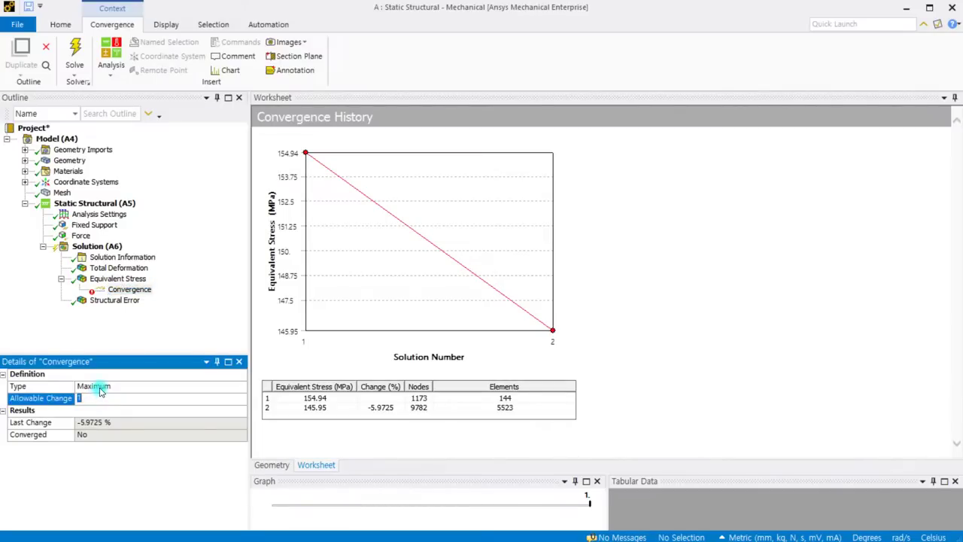
pyautogui.write('0.5')
pyautogui.click(164, 321)
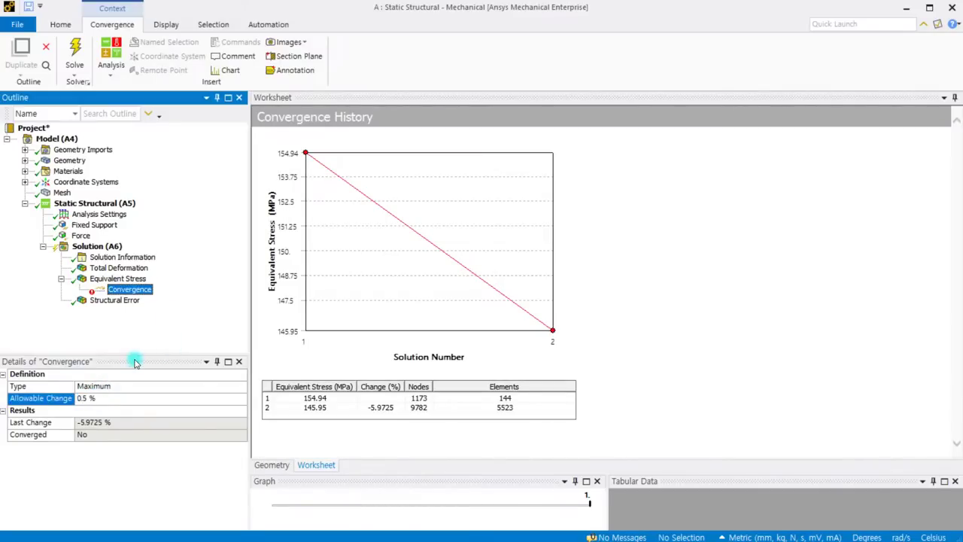
pyautogui.click(74, 51)
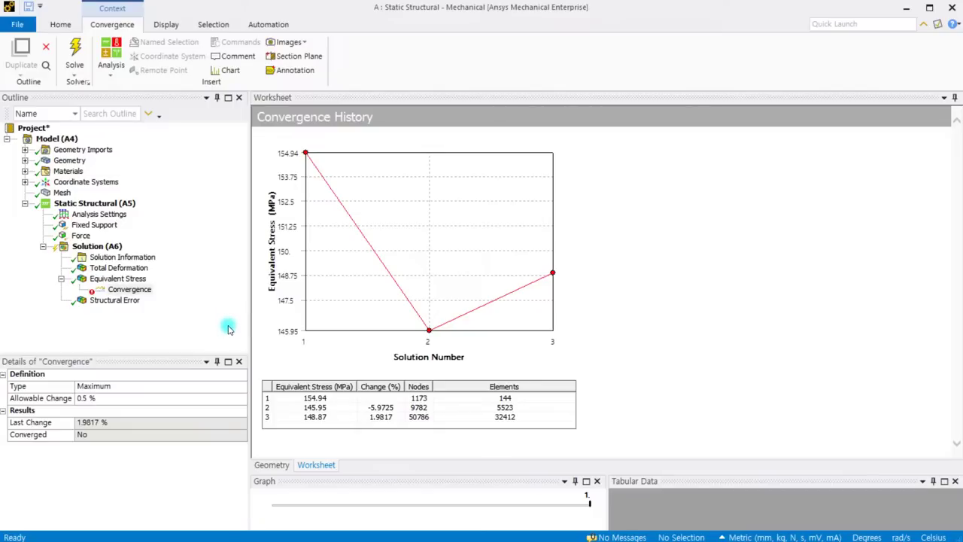
# Tighten the Allowable Change of the Equivalent Stress Convergence to 0.2 % and try to solve the model
pyautogui.click(94, 398)
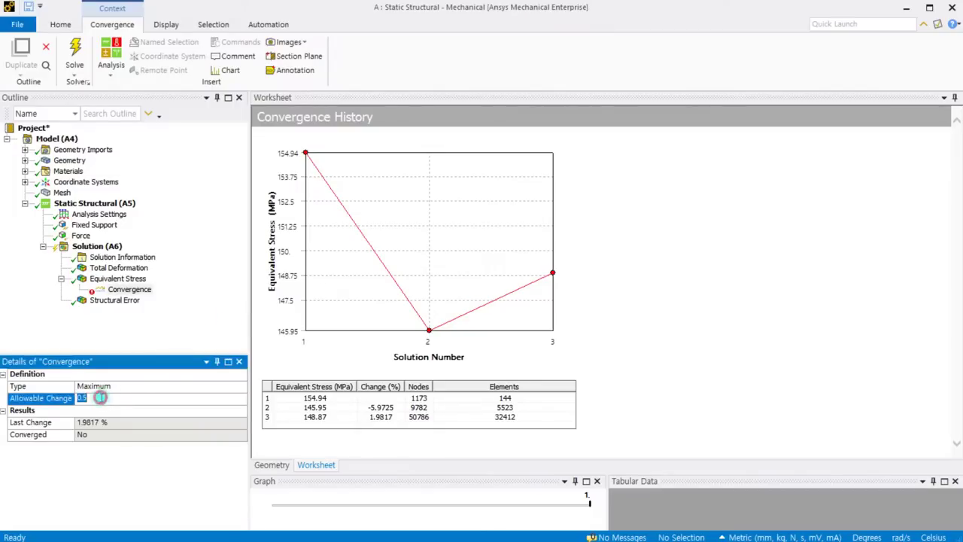
pyautogui.write('0.2')
pyautogui.click(168, 331)
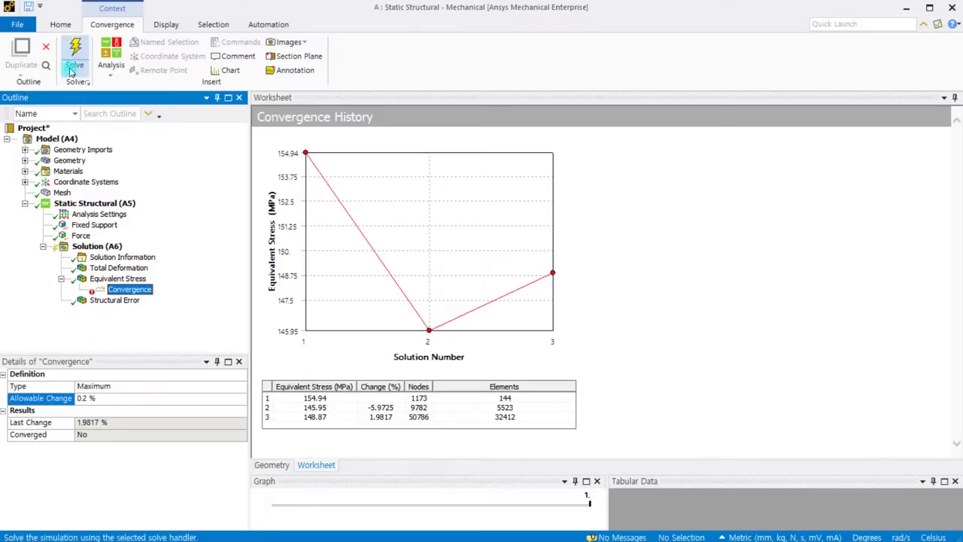
pyautogui.click(68, 51)
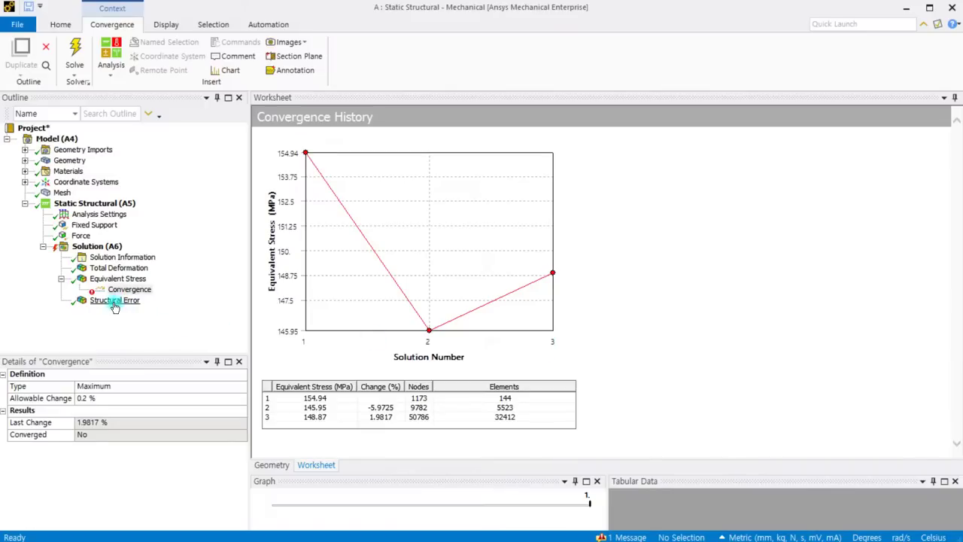
# Examine the Structural Error contour of the latest solution along the plate's fixed edge and in the refined mesh around the hole
pyautogui.click(114, 302)
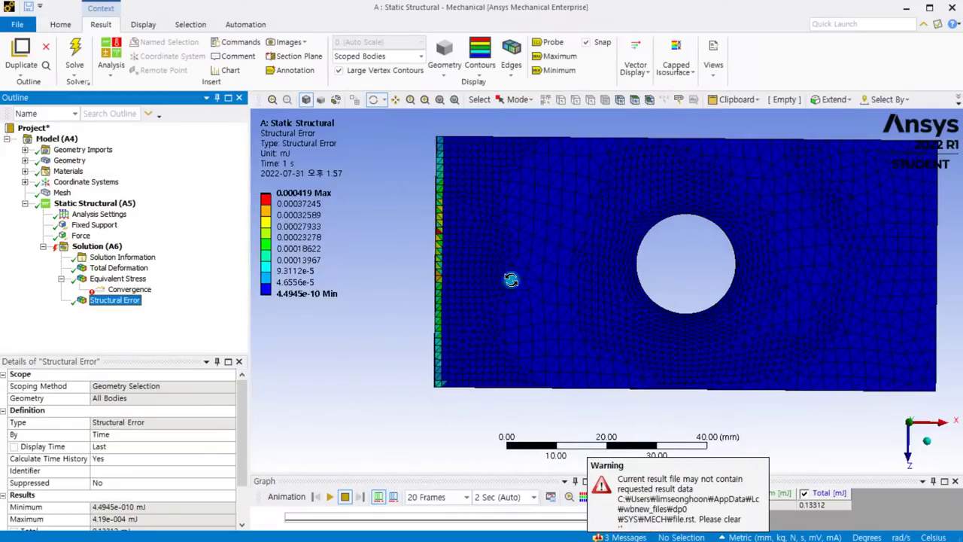
pyautogui.moveTo(611, 271); pyautogui.dragTo(527, 268)
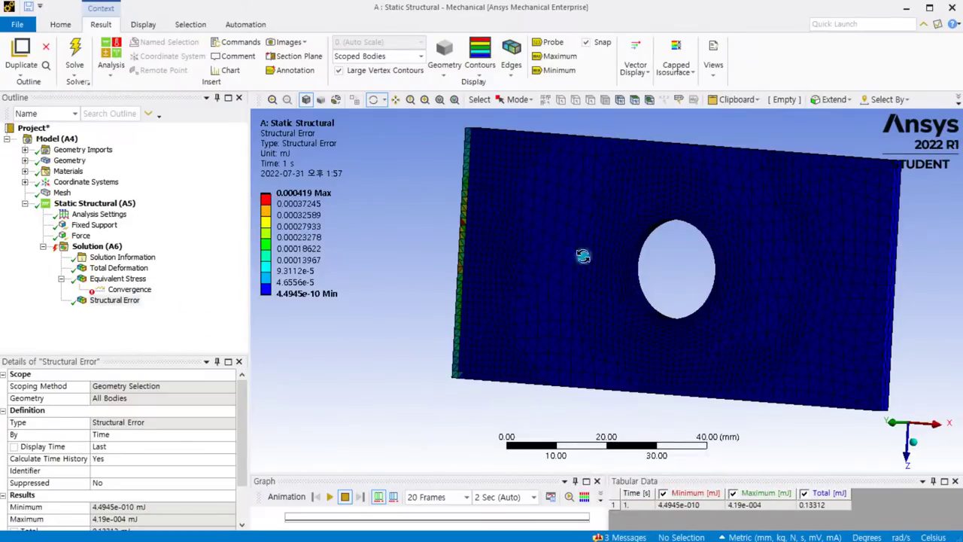
pyautogui.moveTo(486, 288); pyautogui.dragTo(401, 276)
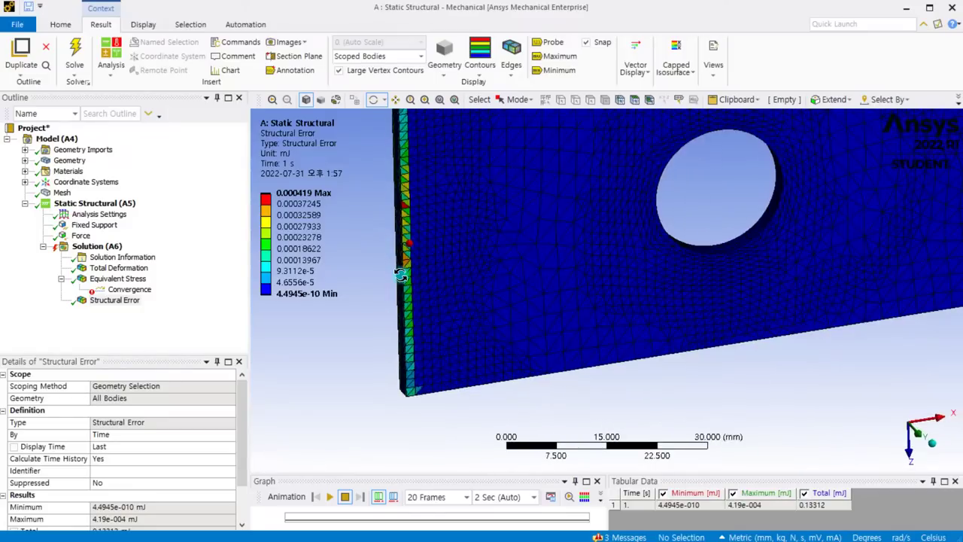
pyautogui.scroll(2, 395, 220)
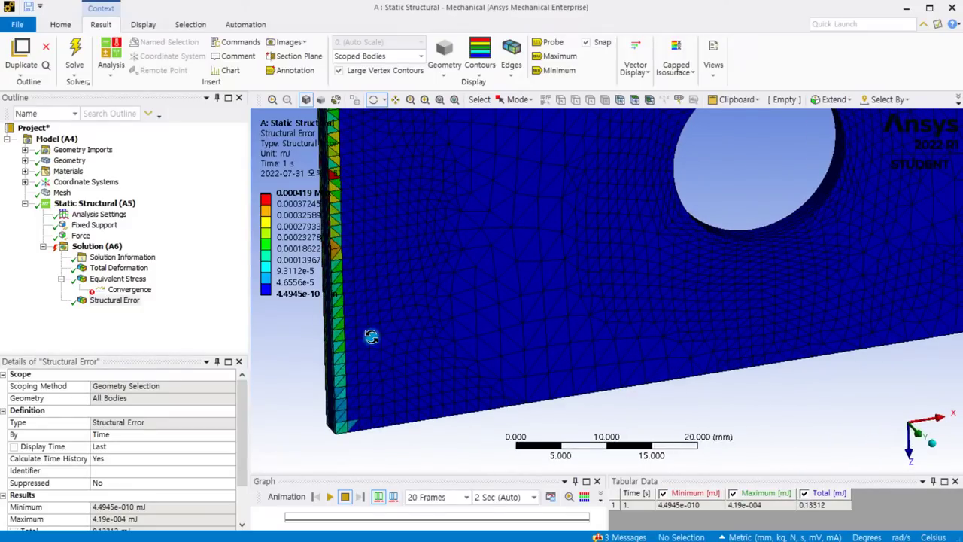
pyautogui.scroll(-1, 386, 294)
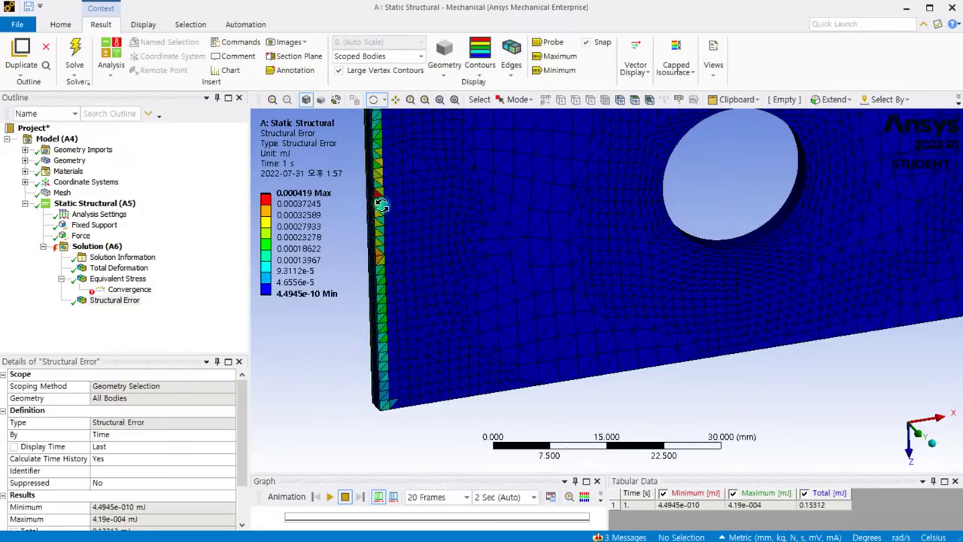
pyautogui.click(322, 217)
pyautogui.moveTo(364, 328); pyautogui.dragTo(449, 227)
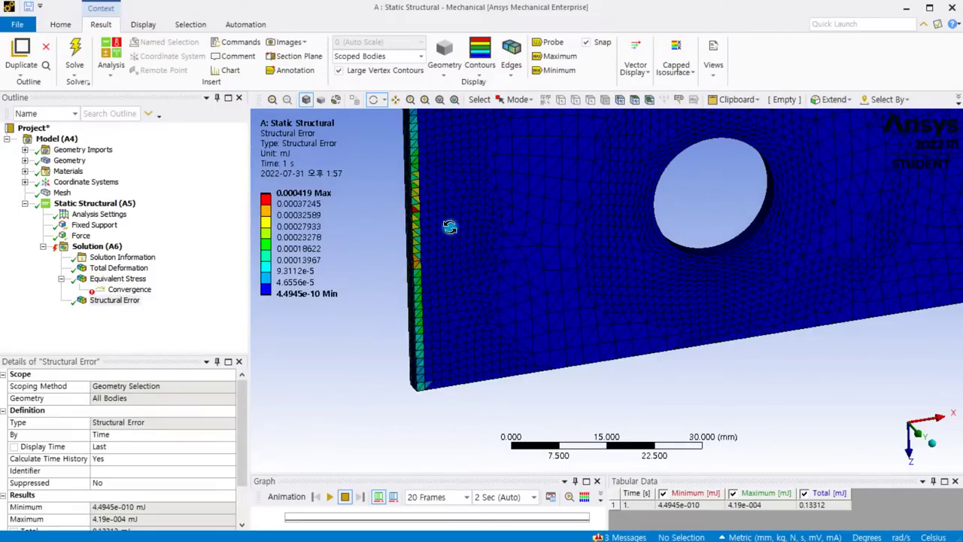
pyautogui.scroll(-2, 449, 228)
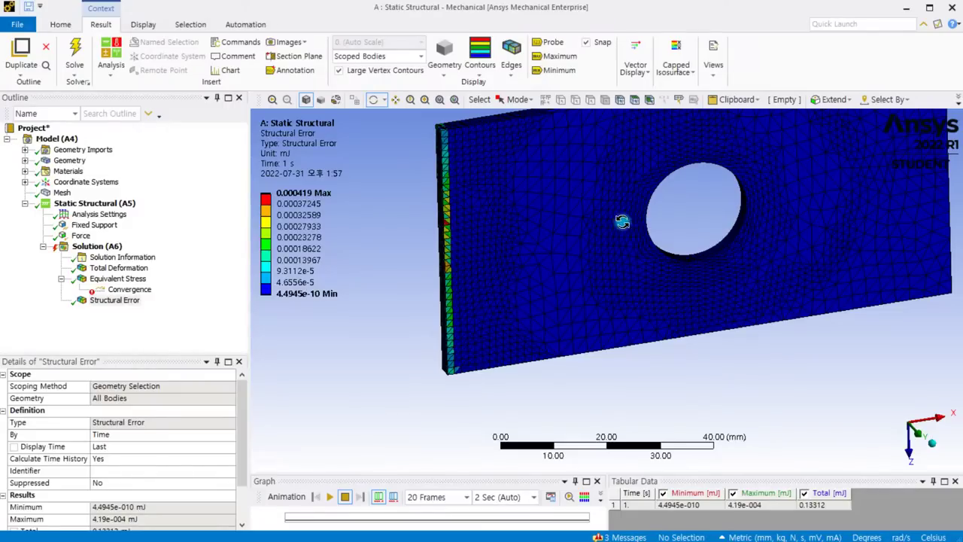
pyautogui.moveTo(605, 225); pyautogui.dragTo(597, 217)
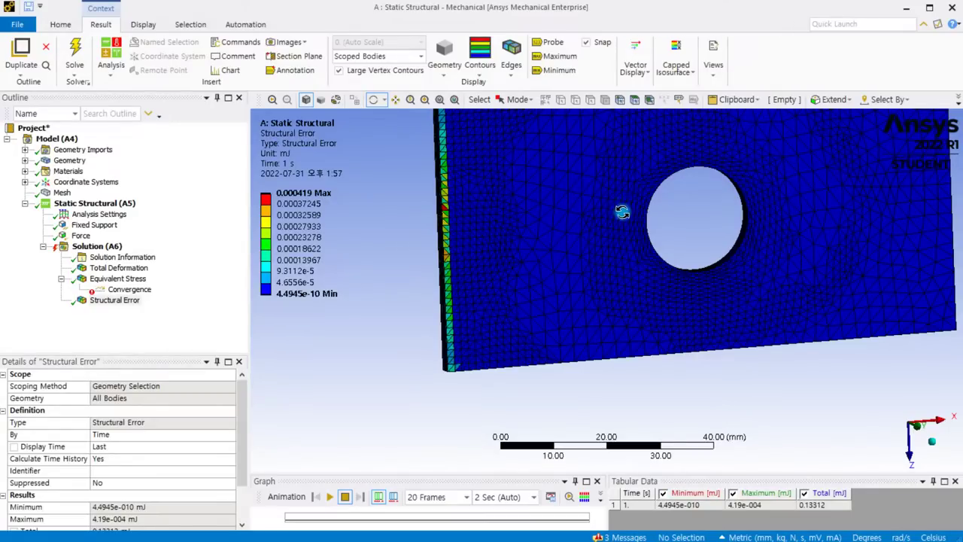
pyautogui.press('F7')
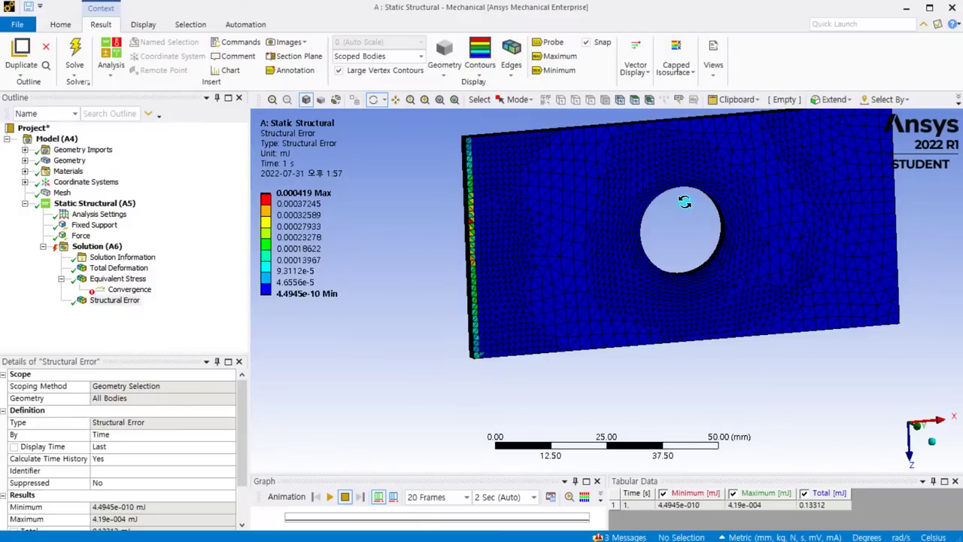
pyautogui.scroll(2, 684, 202)
pyautogui.moveTo(684, 202); pyautogui.dragTo(613, 217)
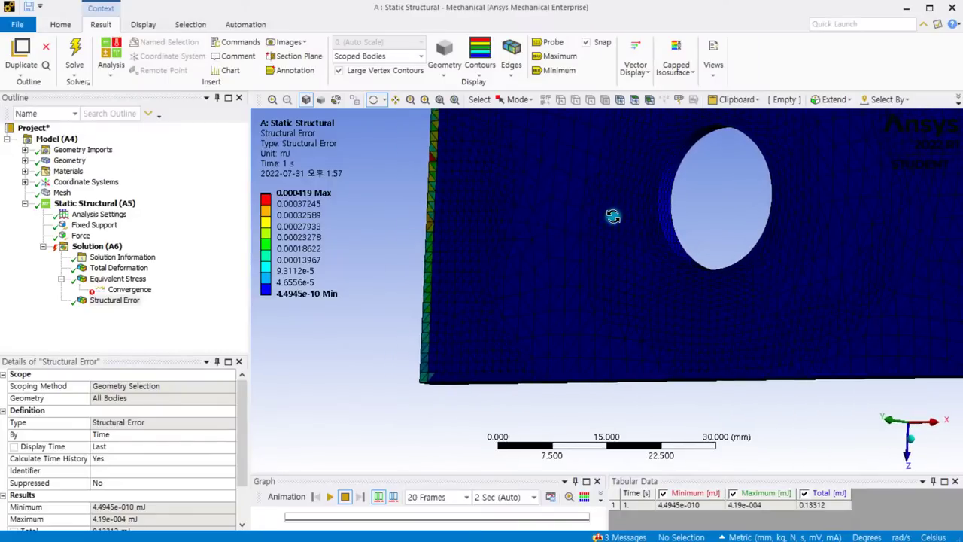
pyautogui.moveTo(686, 197); pyautogui.dragTo(686, 209)
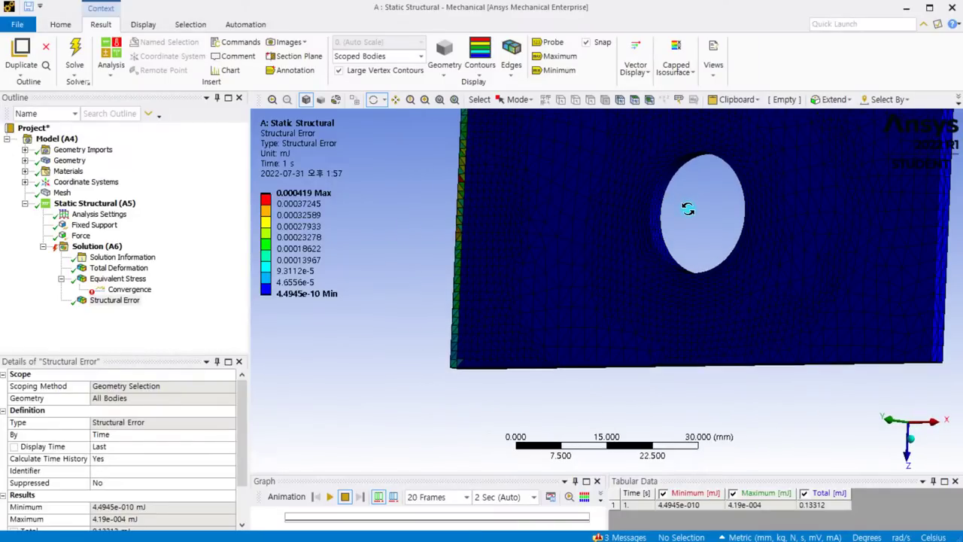